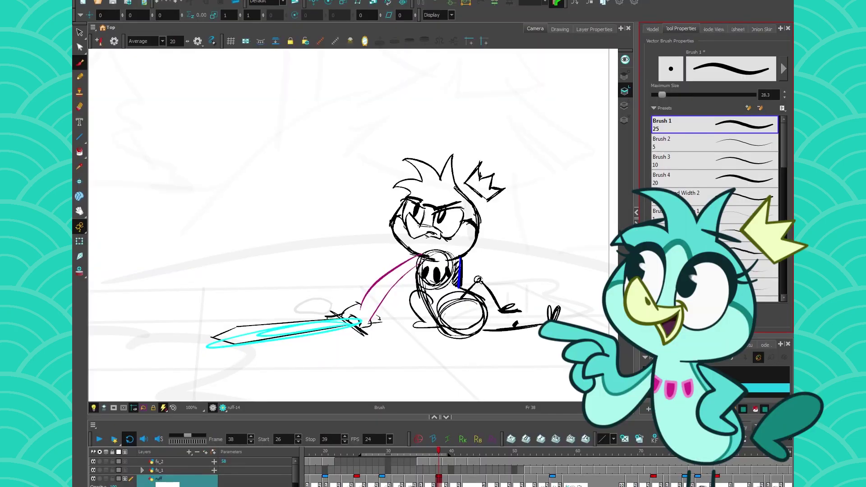
Try a wavy teal stroke with the Brush and another with the Pencil beside the character, and undo both
drag(201, 247, 234, 257)
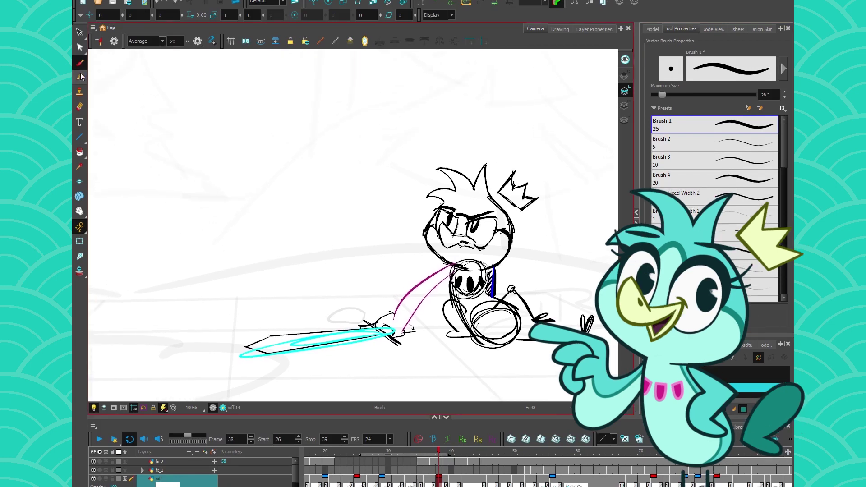
click(80, 77)
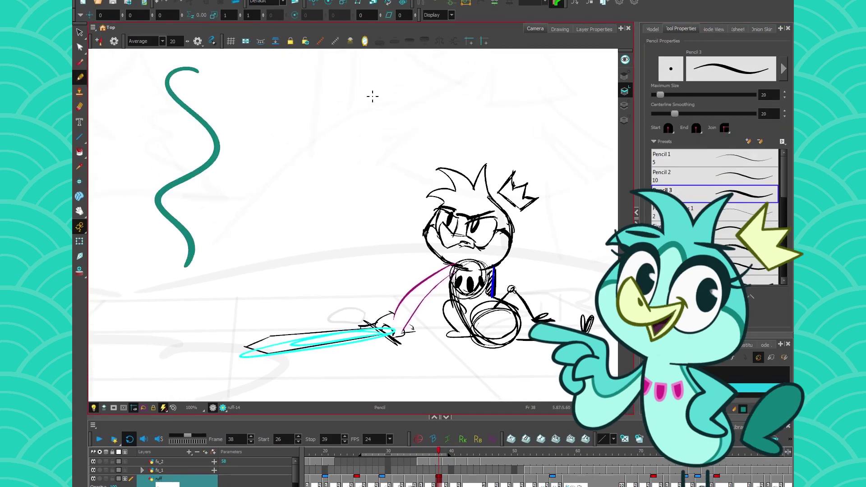
mouse_move(379, 87)
mouse_down()
mouse_move(305, 174)
mouse_move(289, 280)
mouse_up()
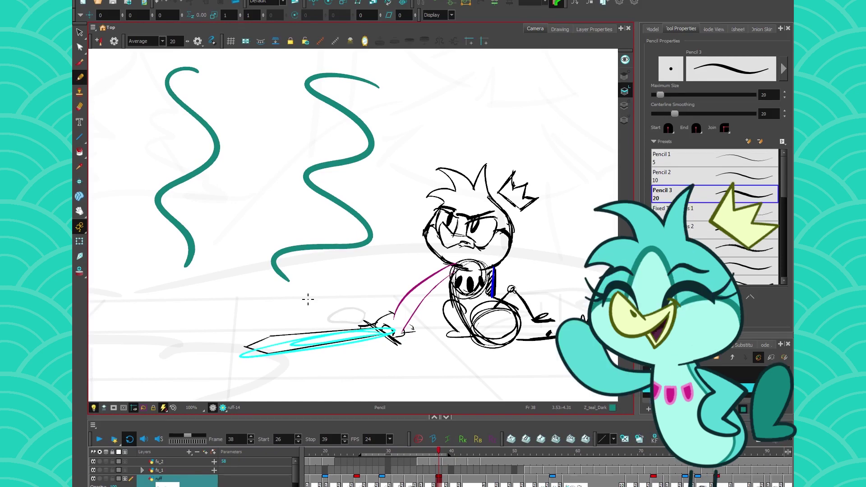
key(ctrl+z)
key(ctrl+z)
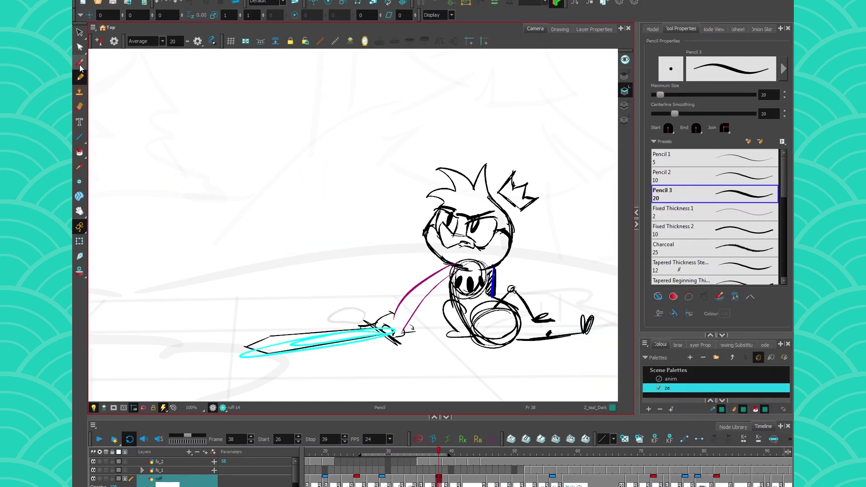
Draw two thick vertical teal strokes beside the character, one with the Brush and one with the Pencil at maximum size 63.5
key(alt+b)
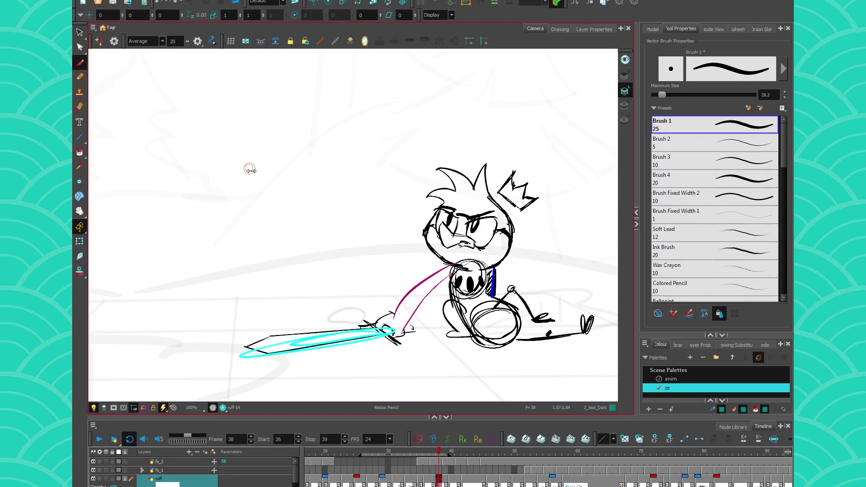
key(alt+/)
drag(238, 79, 237, 284)
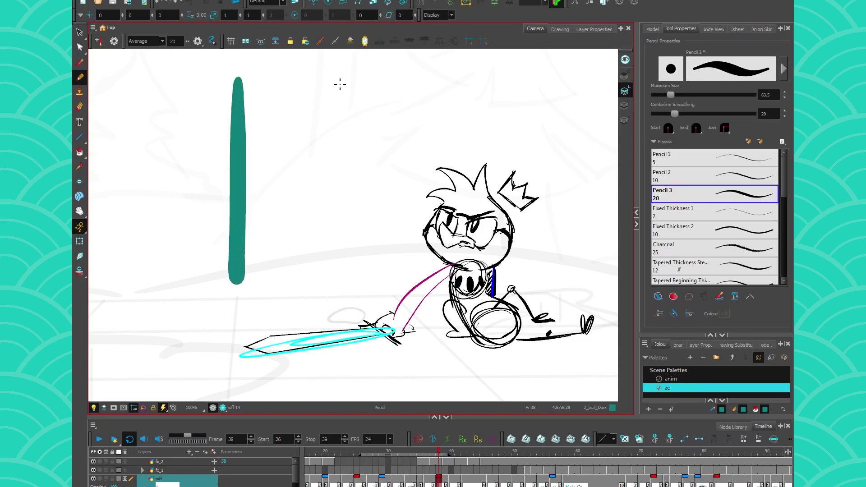
drag(331, 75, 324, 293)
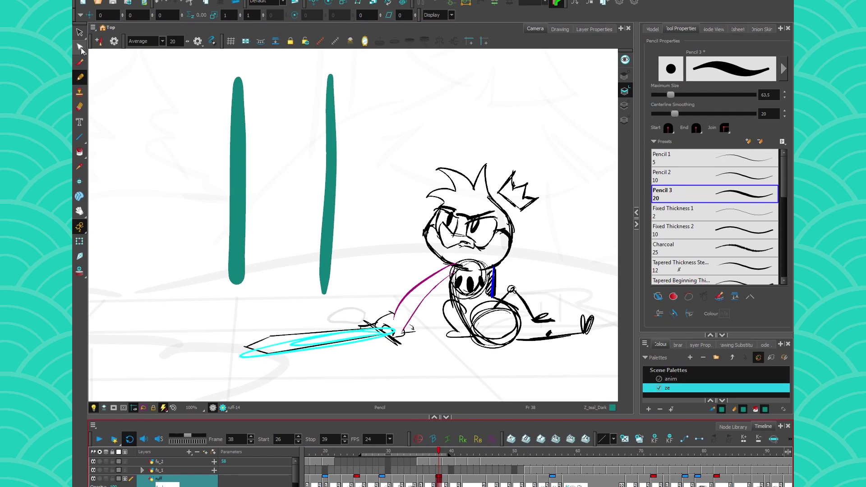
Examine the contour points of the brush stroke and the pencil stroke with the Contour Editor
drag(80, 50, 104, 49)
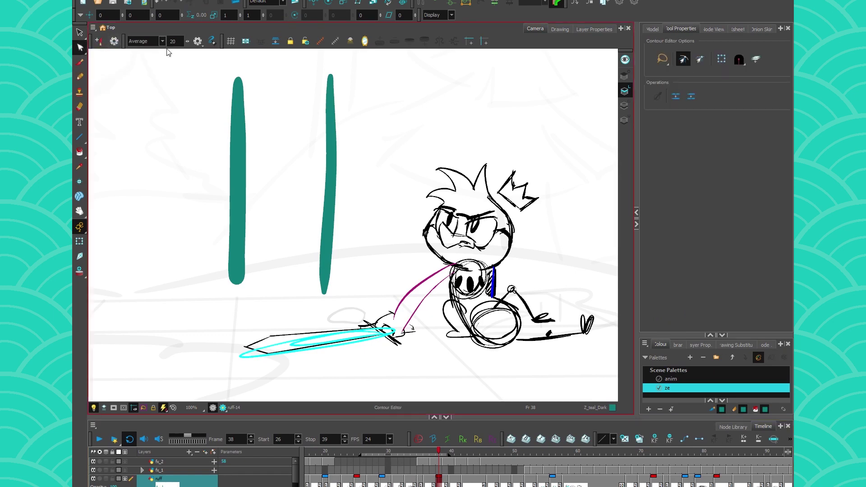
mouse_move(173, 123)
mouse_down()
mouse_move(424, 191)
mouse_move(164, 210)
mouse_move(349, 266)
mouse_move(176, 228)
mouse_up()
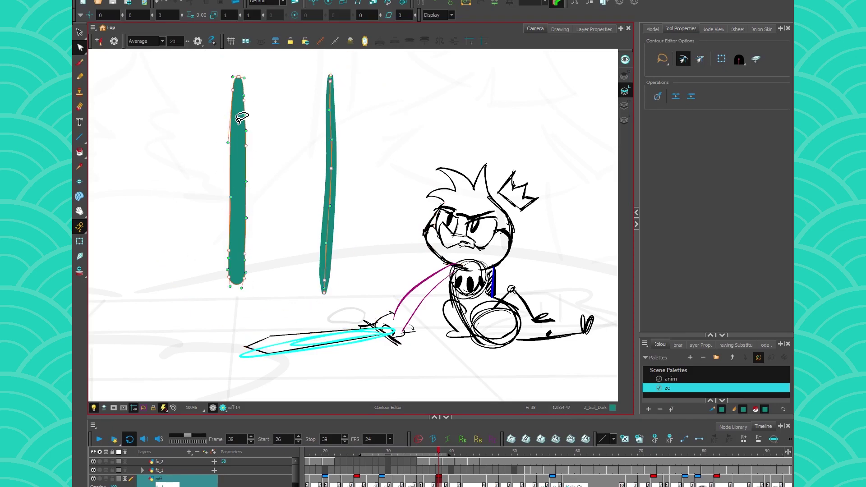
key(alt+s)
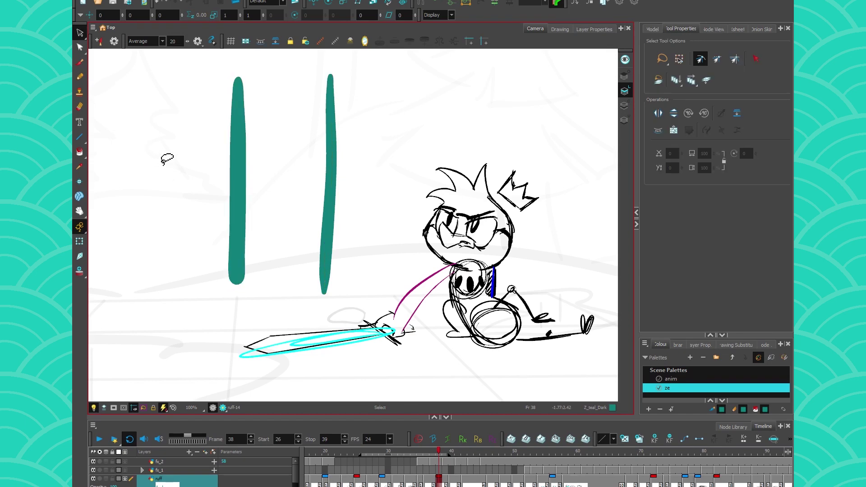
Pull the brush stroke's contour points outward on both sides to turn it into a broad block
key(alt+q)
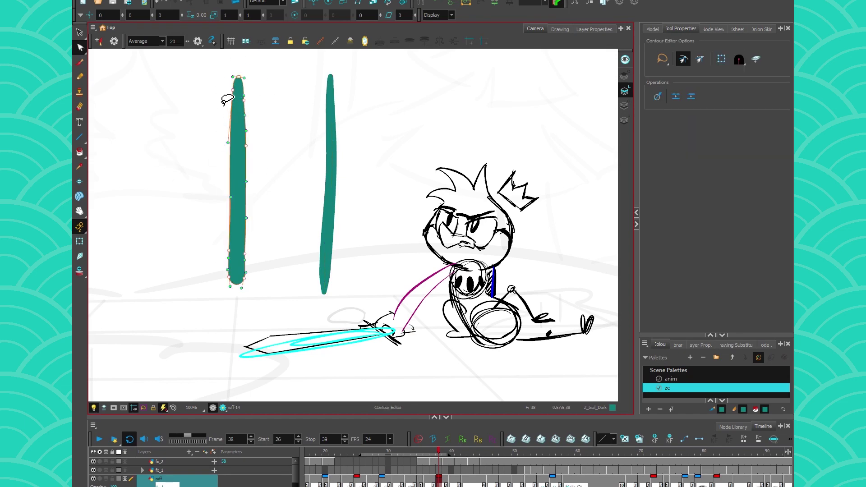
click(225, 99)
mouse_move(222, 62)
mouse_down()
mouse_move(270, 112)
mouse_move(190, 234)
mouse_move(200, 243)
mouse_up()
click(219, 204)
click(229, 254)
drag(229, 276, 202, 303)
drag(245, 255, 291, 248)
drag(245, 279, 276, 304)
drag(233, 91, 175, 89)
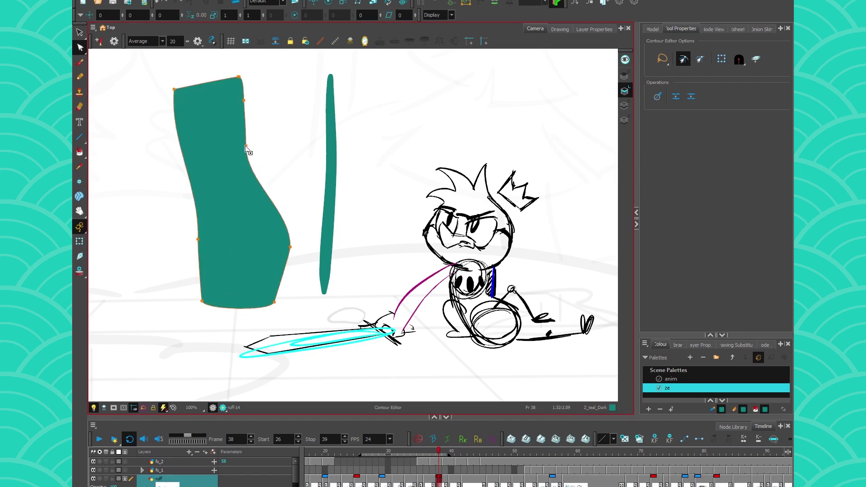
drag(246, 146, 302, 137)
drag(244, 100, 287, 85)
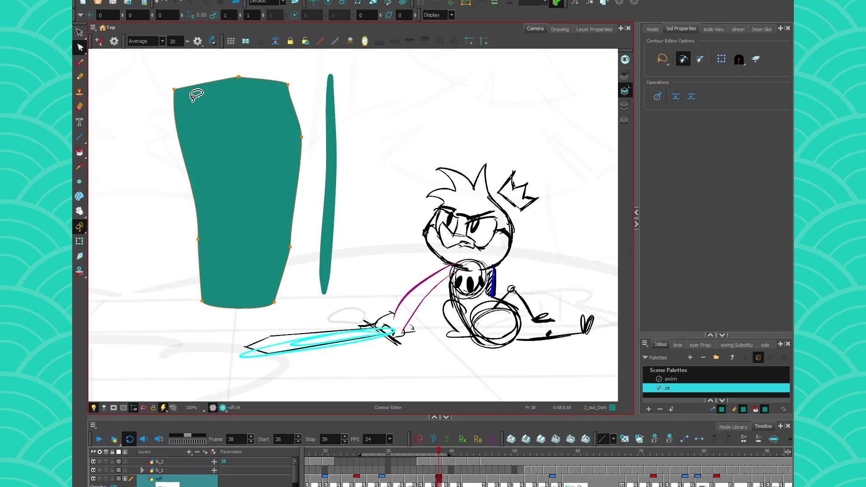
Undo the widening of the brush stroke's contour
key(ctrl+z)
key(ctrl+z)
key(ctrl+z)
key(ctrl+z)
key(ctrl+z)
key(ctrl+z)
key(ctrl+z)
key(ctrl+z)
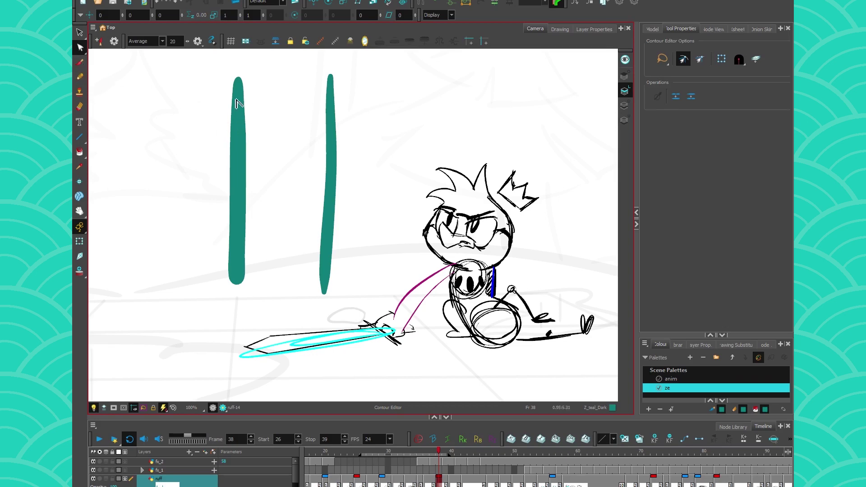
Try to bend the brush stroke into a wavy curve by moving its contour points, and undo the edits
mouse_move(230, 125)
mouse_down()
mouse_move(199, 105)
mouse_move(202, 112)
mouse_up()
drag(248, 148, 217, 176)
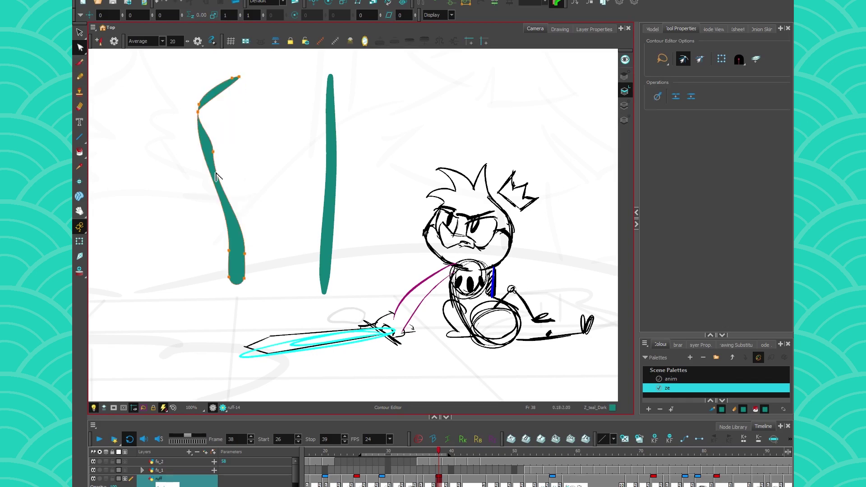
mouse_move(231, 277)
mouse_down()
mouse_move(184, 273)
mouse_move(226, 284)
mouse_move(197, 281)
mouse_up()
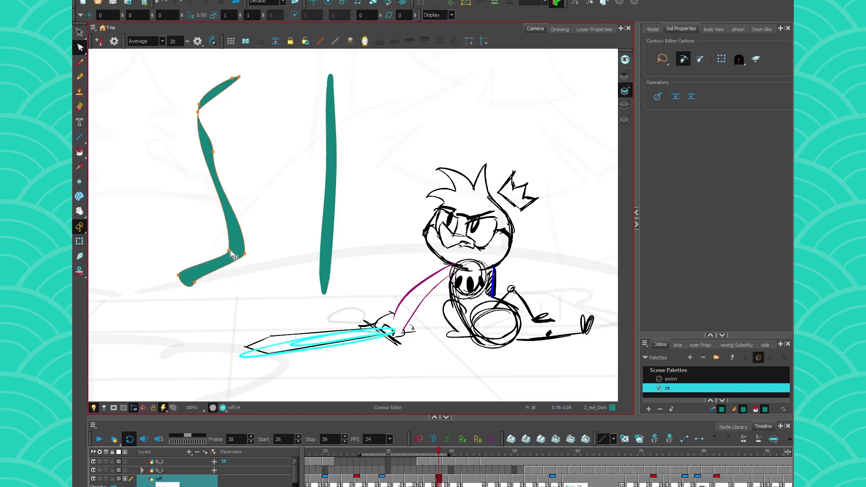
drag(230, 251, 245, 249)
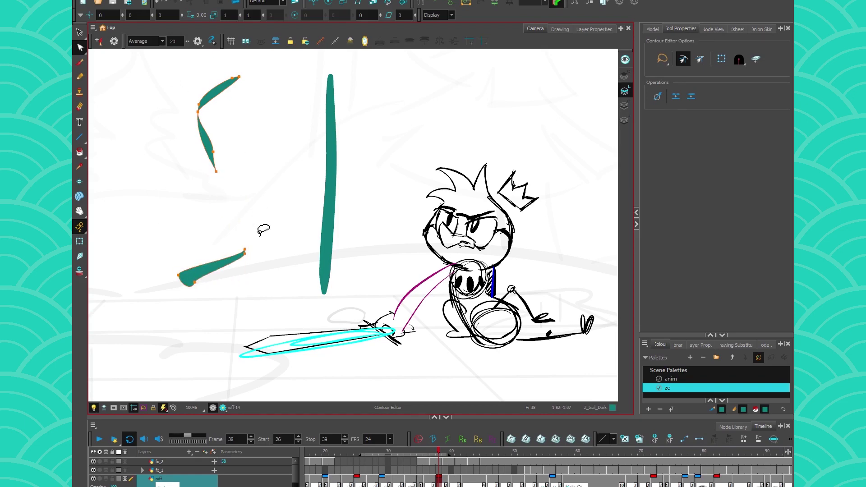
key(ctrl+z)
key(ctrl+z)
key(ctrl+z)
key(ctrl+z)
key(ctrl+z)
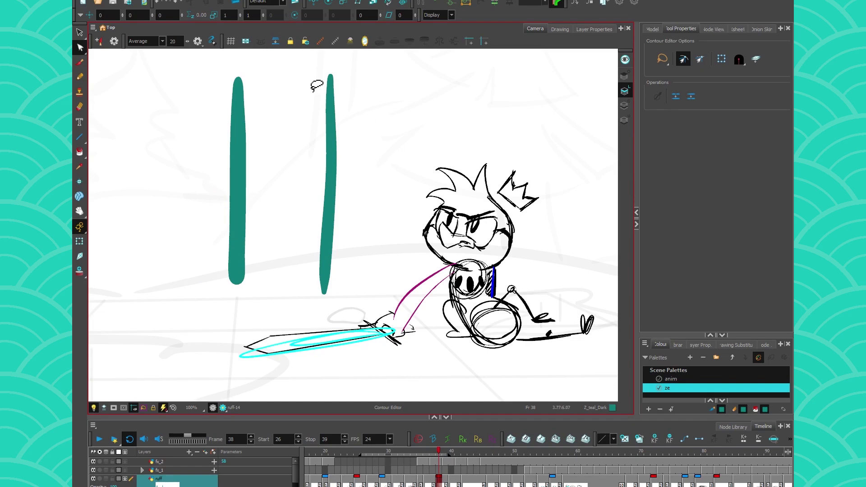
Bend the pencil stroke into a wavy curve by moving its upper, middle and lower centreline points
mouse_move(324, 77)
mouse_down()
mouse_move(348, 219)
mouse_move(319, 308)
mouse_move(306, 218)
mouse_move(329, 67)
mouse_up()
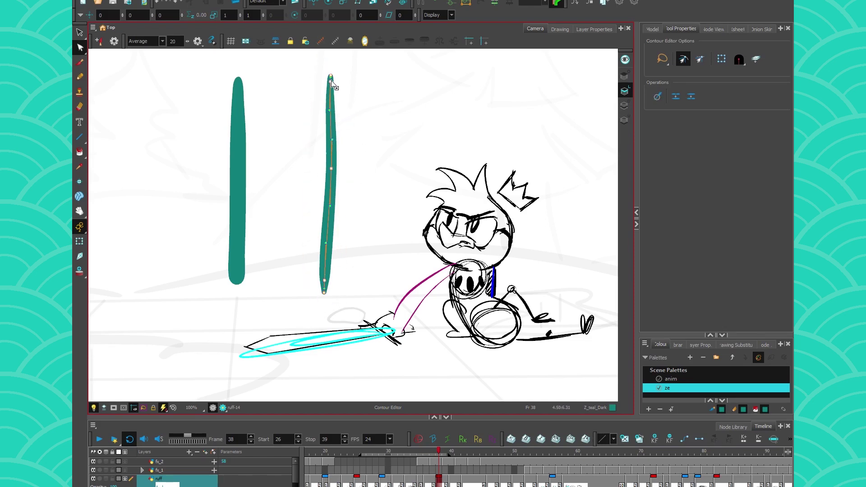
drag(332, 172, 387, 182)
drag(331, 81, 284, 114)
drag(325, 281, 280, 236)
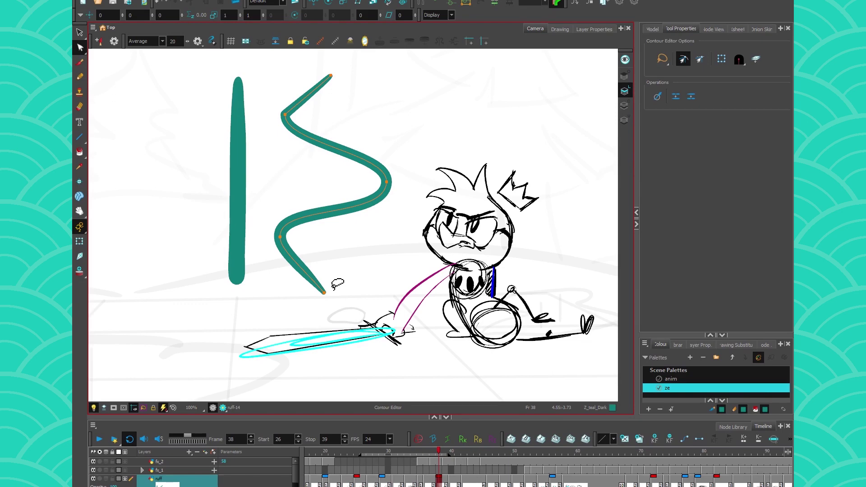
click(284, 115)
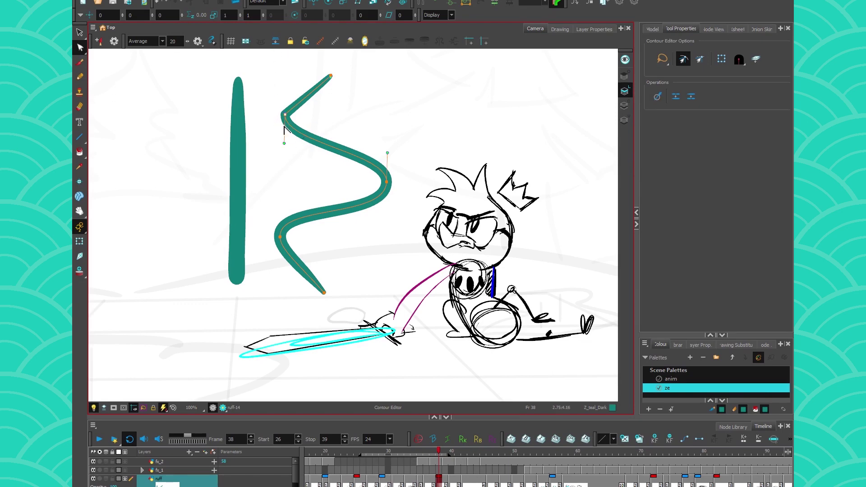
click(287, 181)
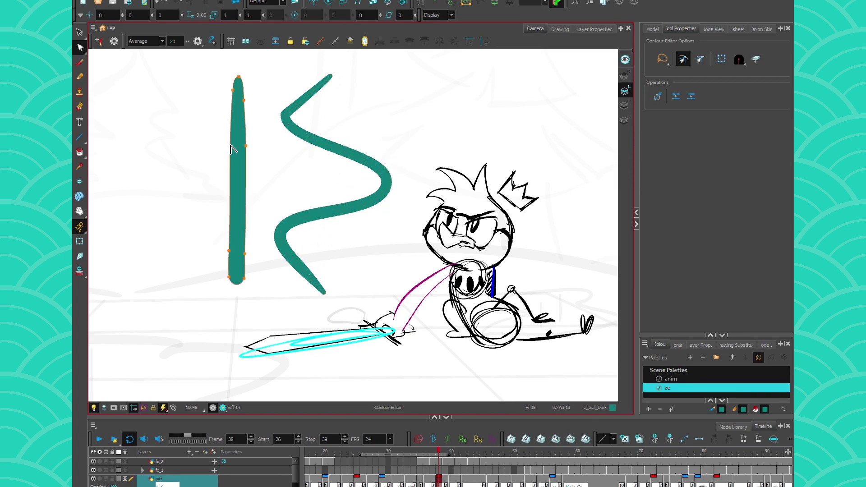
Pull the middle of the brush stroke outward into a wide bulge, and undo the contour edits on both strokes
mouse_move(231, 145)
mouse_down()
mouse_move(190, 140)
mouse_move(288, 158)
mouse_up()
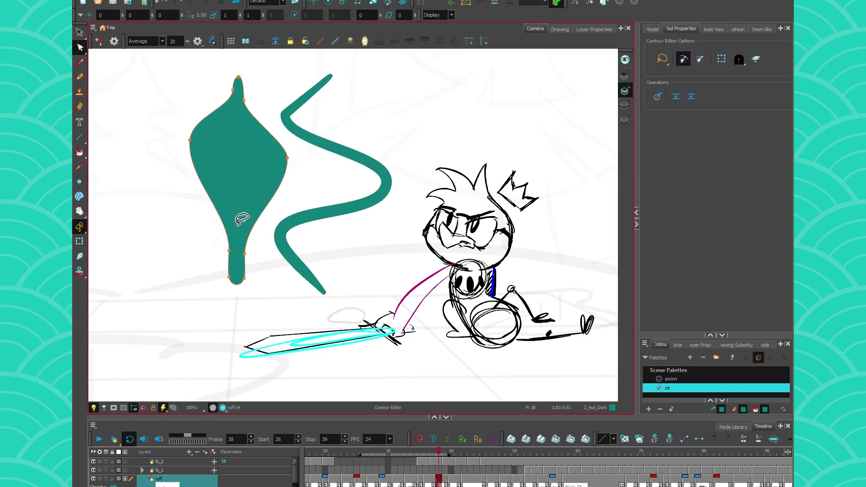
key(ctrl+z)
key(ctrl+z)
key(ctrl+z)
key(ctrl+z)
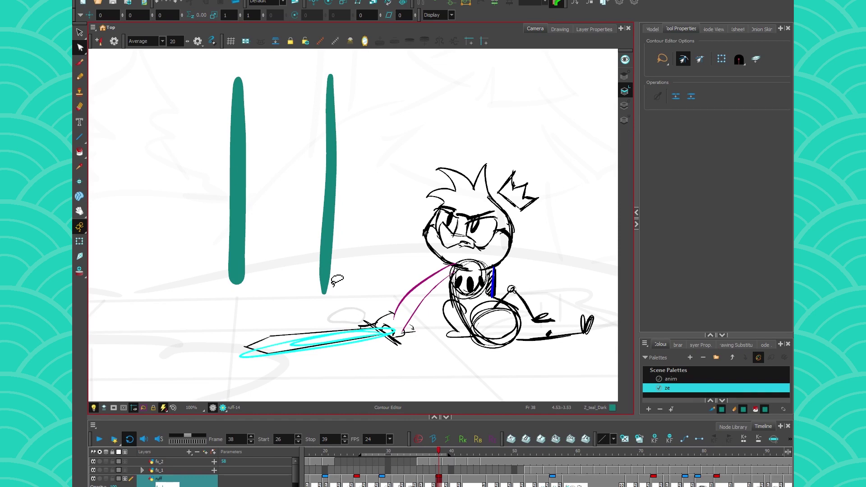
Draw a third vertical teal stroke with the Brush next to the existing brush stroke
click(79, 32)
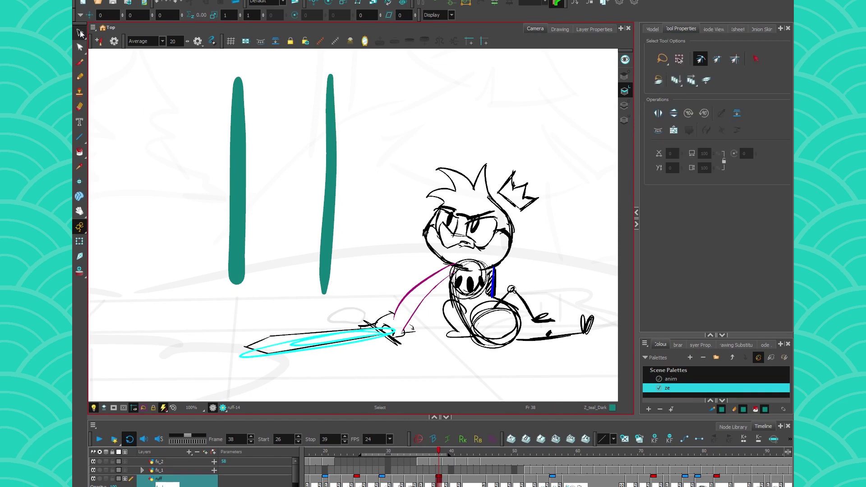
click(79, 64)
drag(213, 73, 205, 297)
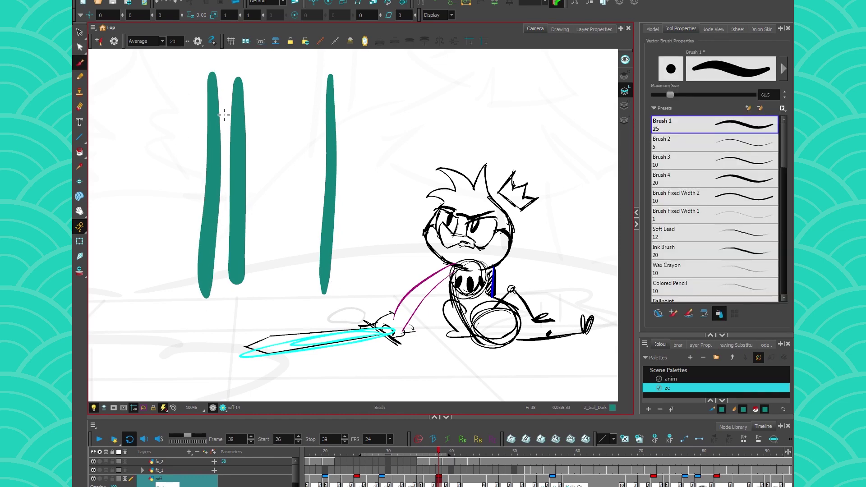
Try enlarging the third brush stroke with the Select tool, and delete that stroke
click(79, 33)
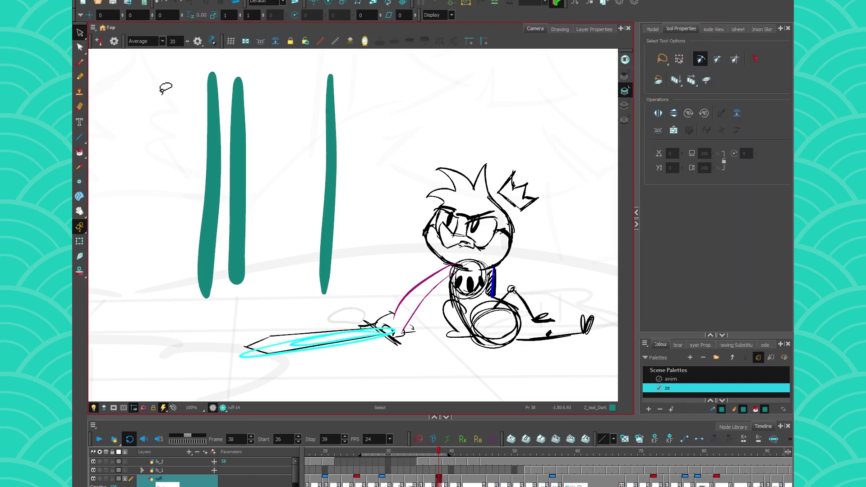
click(211, 135)
drag(197, 299, 145, 345)
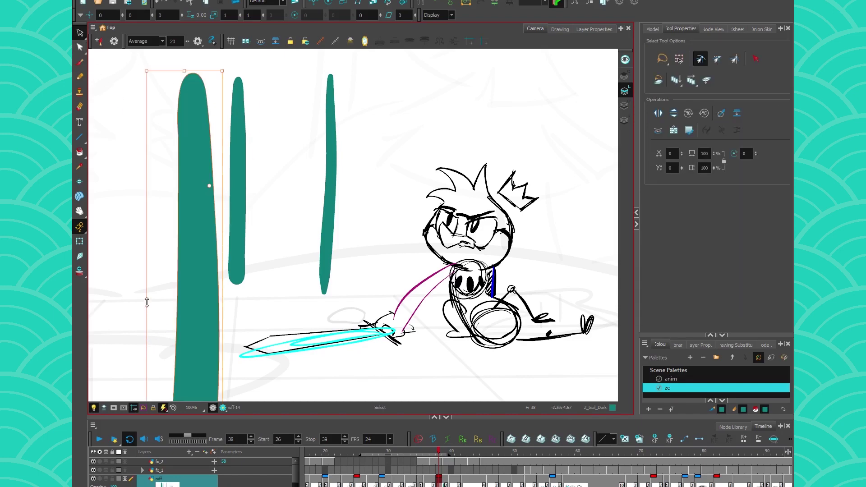
key(ctrl+z)
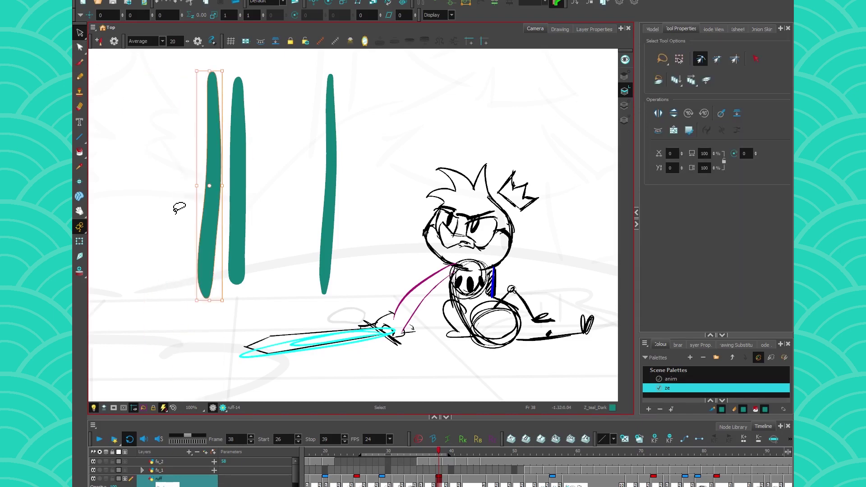
key(Delete)
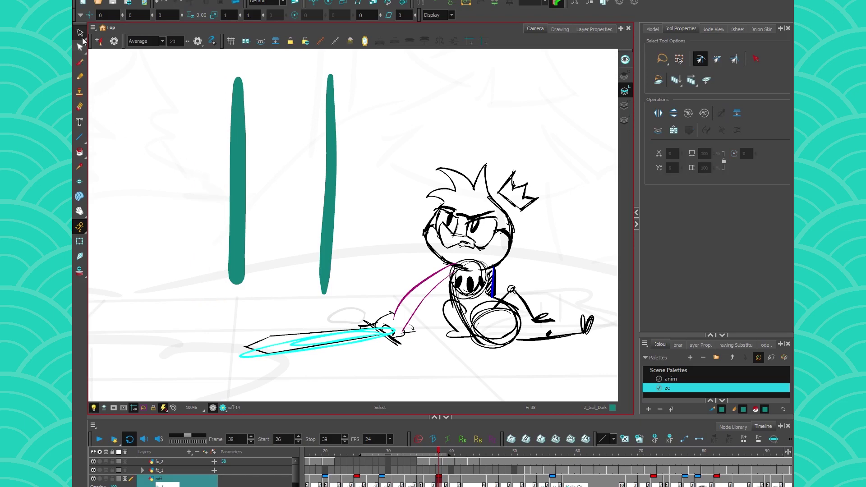
Select the pencil stroke and thicken it by setting its maximum size to 63.2
click(80, 35)
click(324, 181)
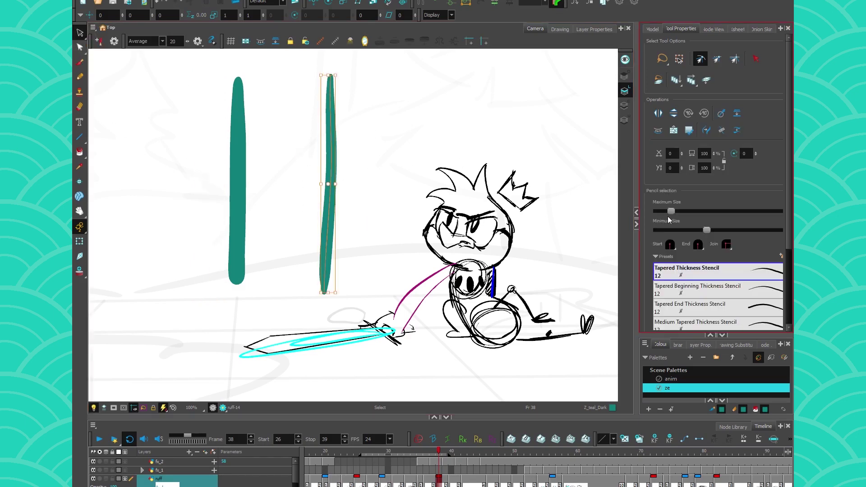
drag(638, 181, 570, 181)
mouse_move(603, 211)
mouse_down()
mouse_move(641, 211)
mouse_move(612, 212)
mouse_up()
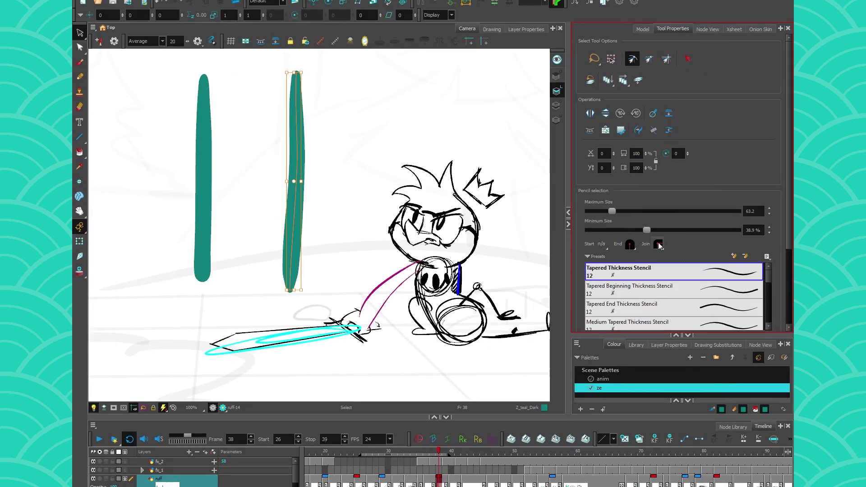
Apply the Rough texture to the selected pencil stroke, and undo the texture change
scroll(783, 244, down, 3)
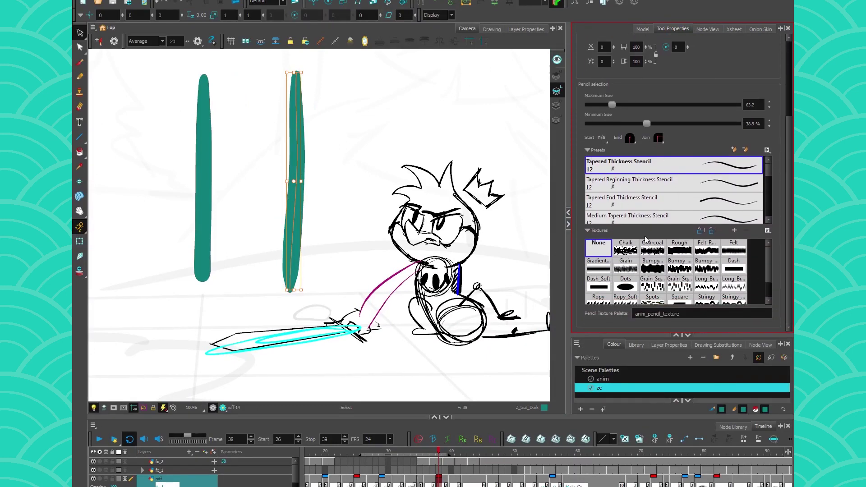
click(661, 254)
click(672, 255)
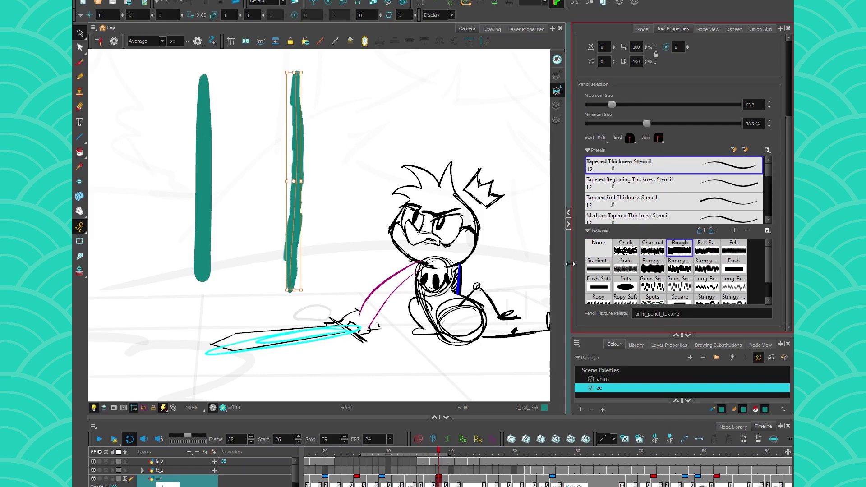
click(262, 199)
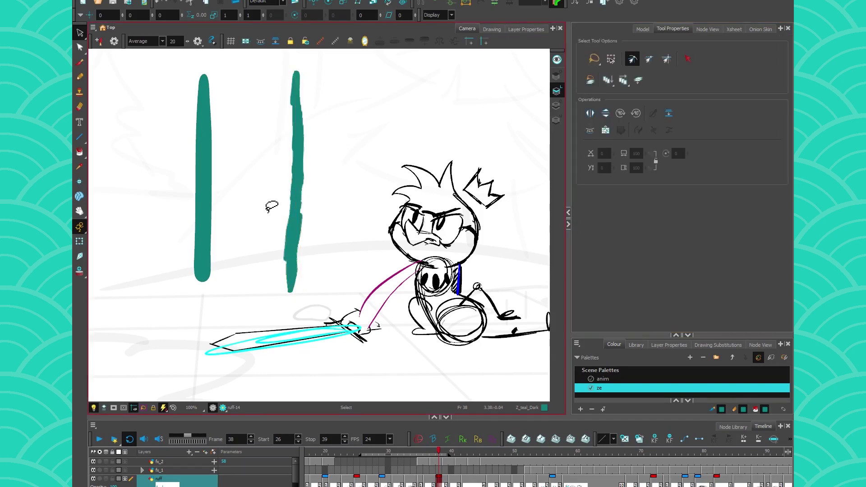
key(ctrl+z)
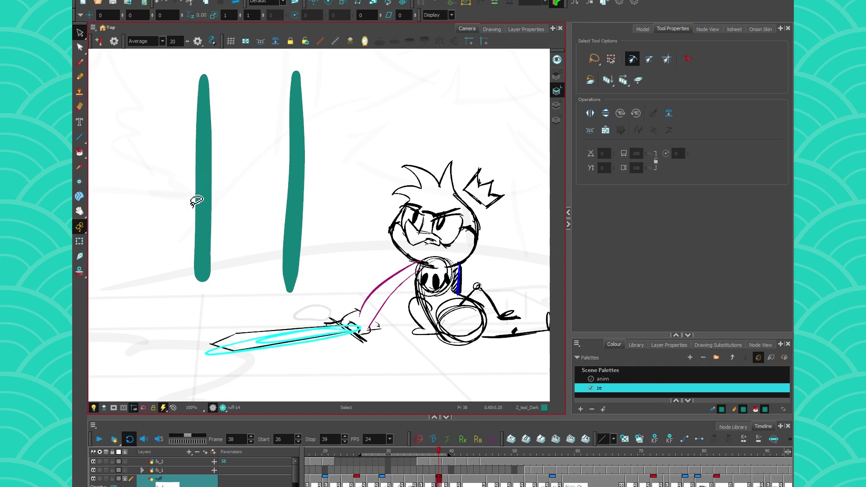
Bend the brush stroke into an S shape by pulling its centerline in opposite directions with the Centerline Editor
click(80, 48)
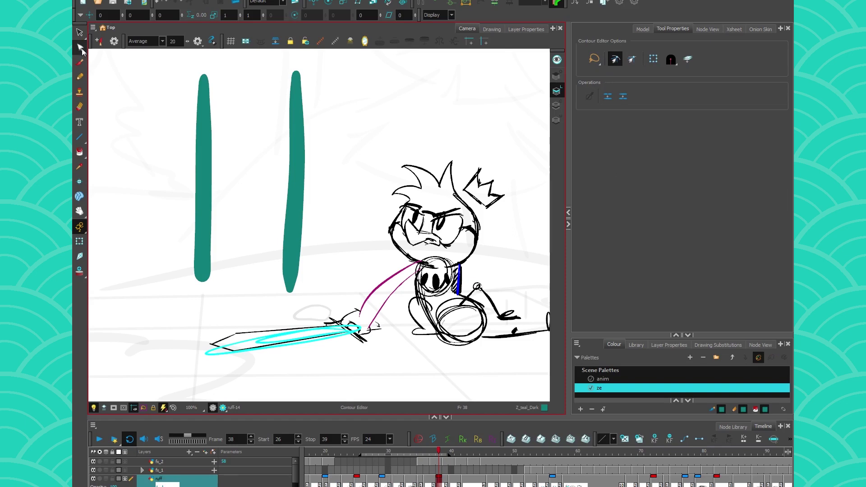
click(80, 50)
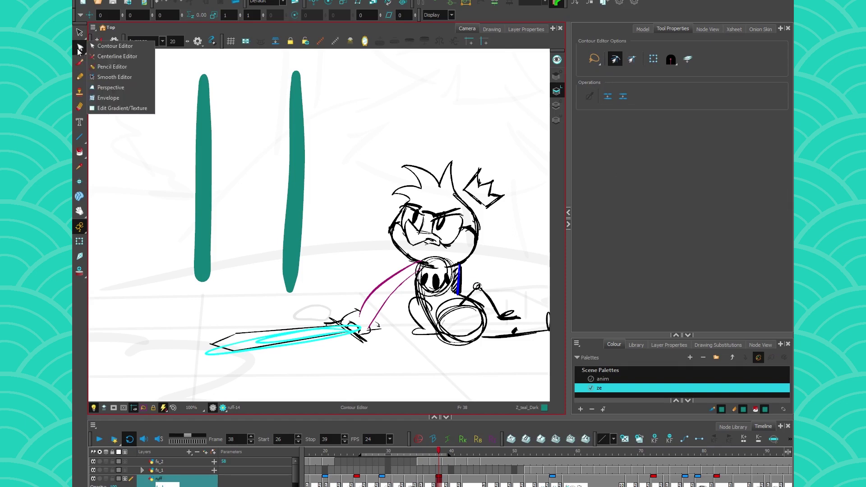
click(109, 56)
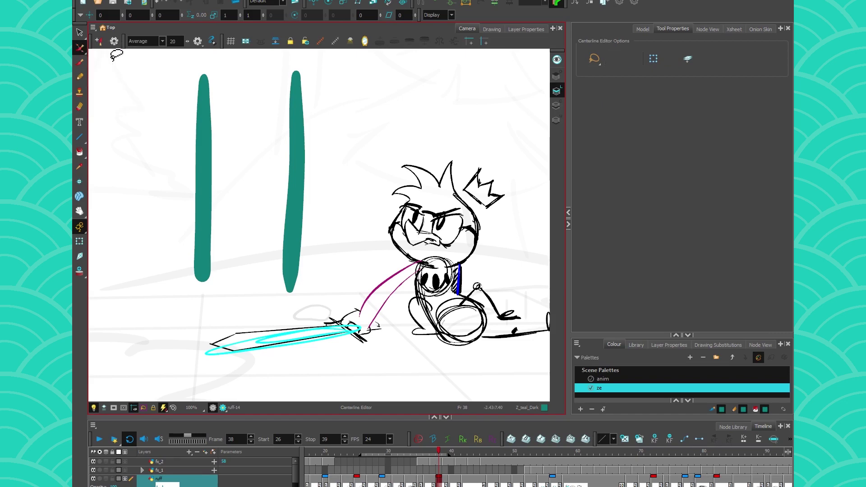
click(203, 145)
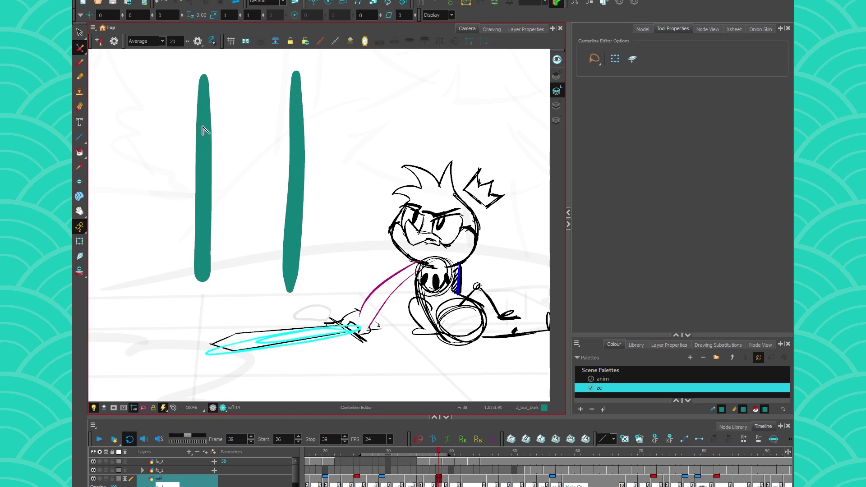
drag(207, 175, 176, 174)
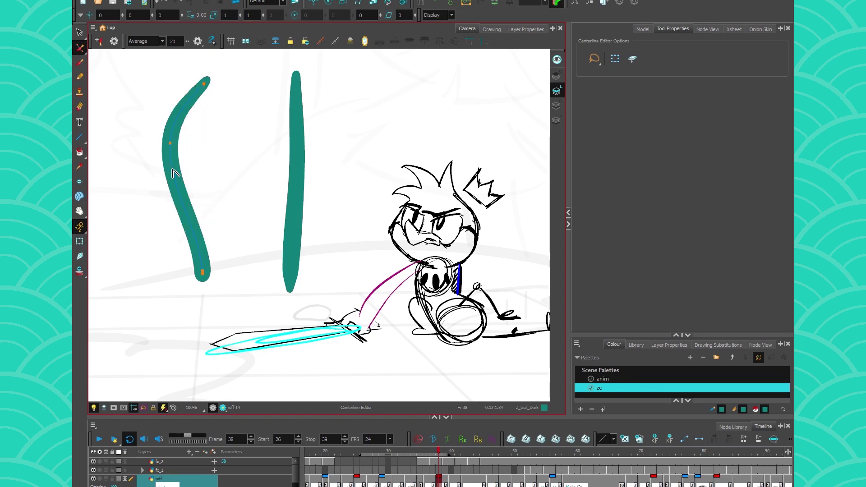
drag(189, 218, 228, 196)
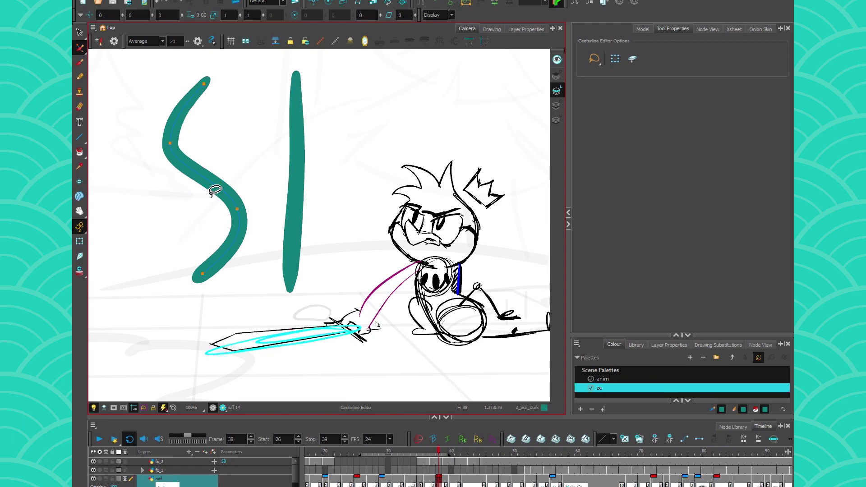
Try folding the brush stroke's upper end with its centerline points, and undo those bends to return to the S shape
scroll(207, 88, up, 6)
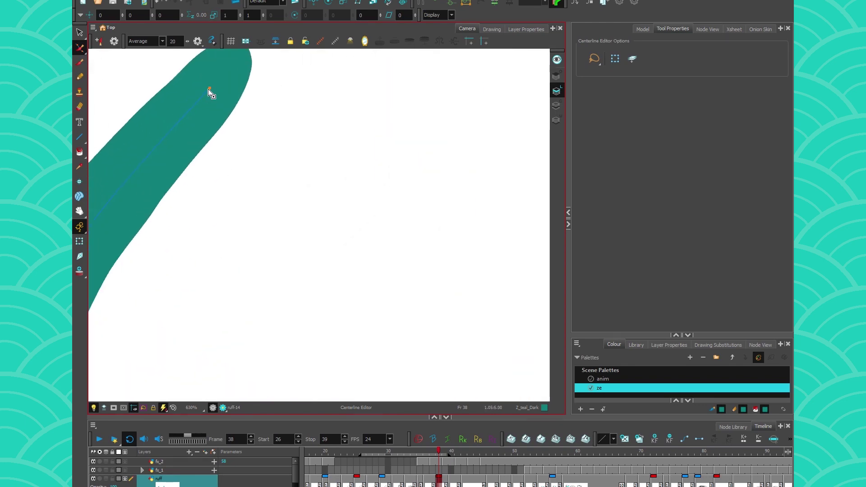
mouse_move(209, 88)
mouse_down()
mouse_move(221, 116)
mouse_move(178, 94)
mouse_move(196, 197)
mouse_move(244, 154)
mouse_move(286, 139)
mouse_up()
key(space)
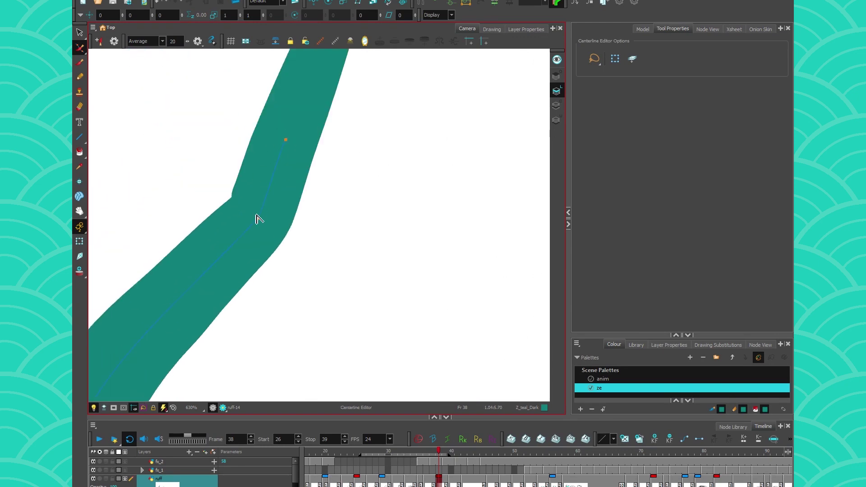
drag(258, 219, 280, 243)
drag(286, 139, 237, 199)
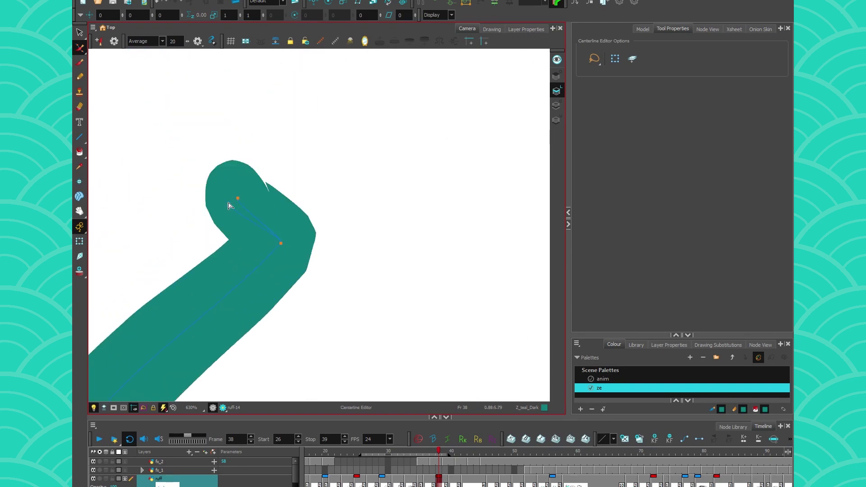
scroll(257, 189, up, 4)
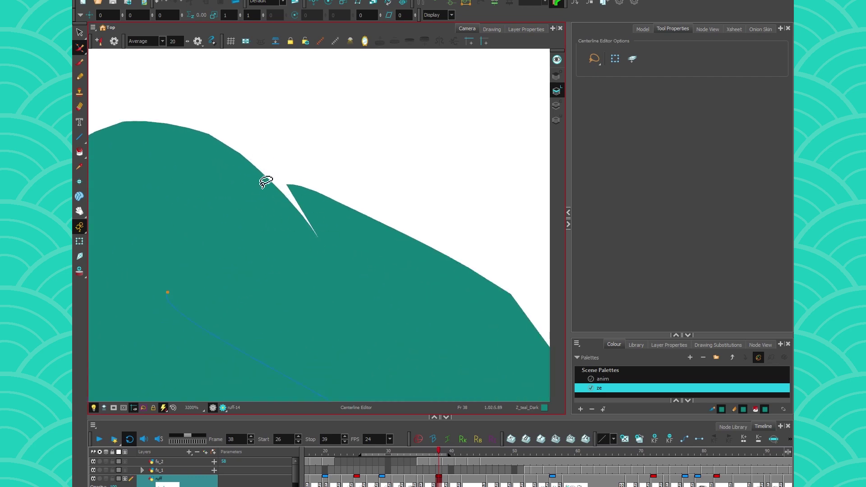
scroll(304, 196, down, 4)
scroll(303, 198, down, 5)
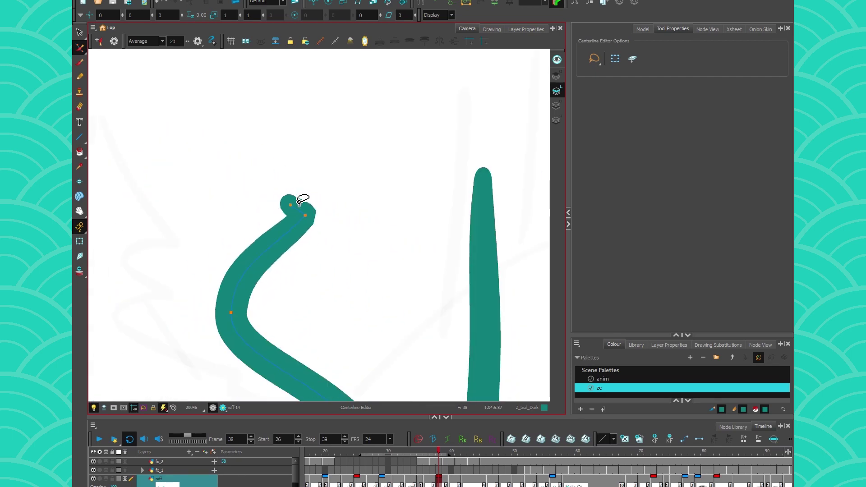
scroll(222, 214, up, 2)
key(ctrl+z)
key(ctrl+z)
key(ctrl+z)
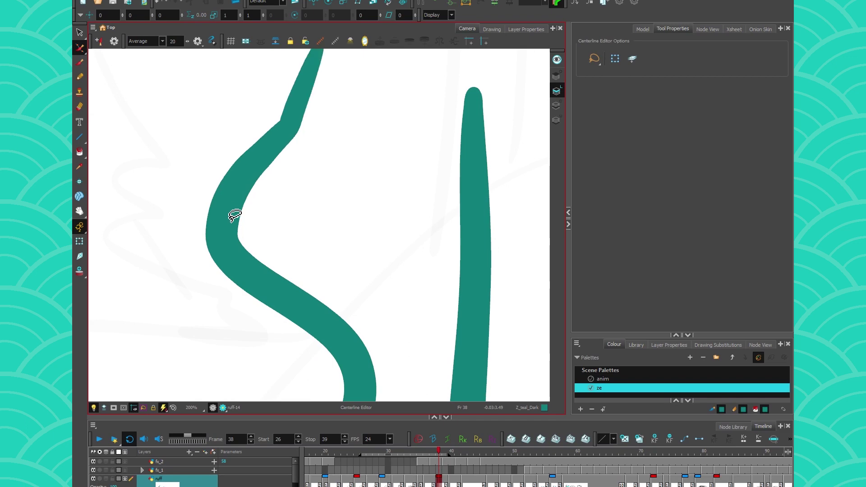
scroll(209, 239, down, 4)
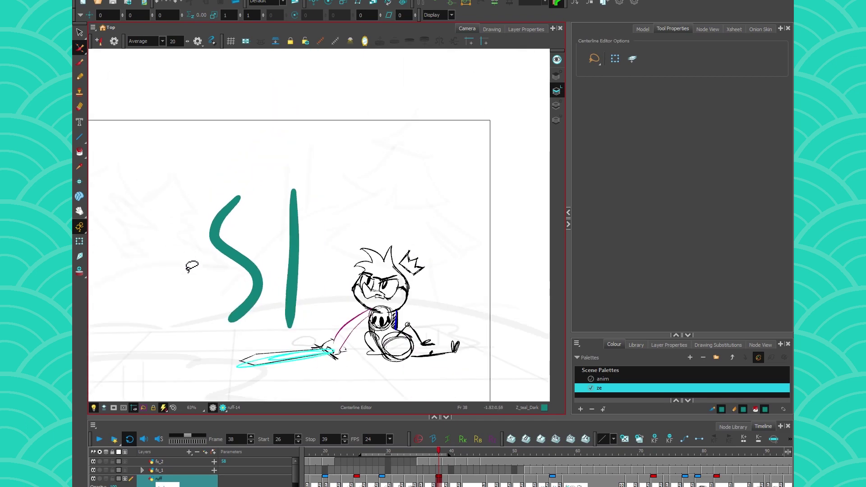
Nudge the middle of the character's upper purple arm line slightly upward with the Centerline Editor
scroll(352, 270, up, 4)
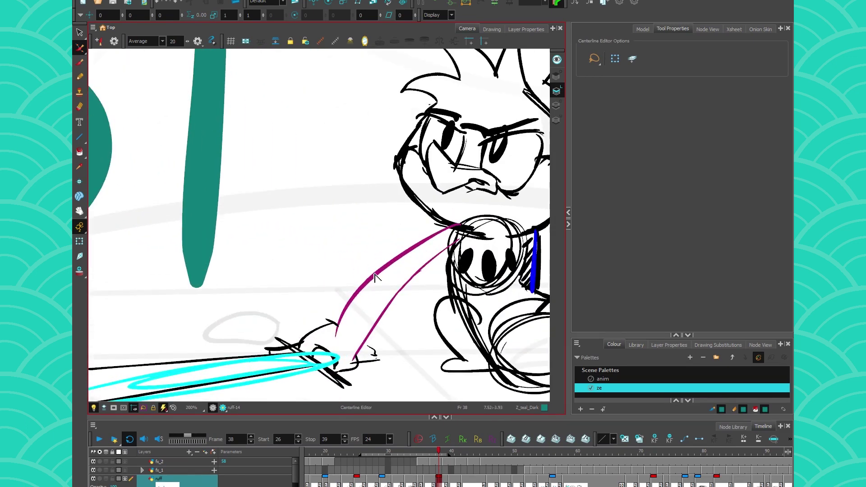
mouse_move(375, 276)
mouse_down()
mouse_move(358, 248)
mouse_move(383, 288)
mouse_move(365, 257)
mouse_move(372, 267)
mouse_up()
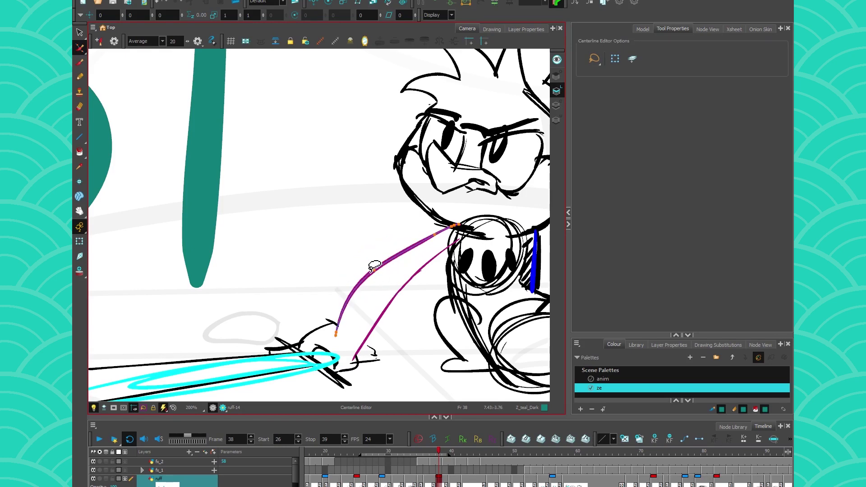
scroll(379, 288, down, 4)
scroll(378, 291, up, 2)
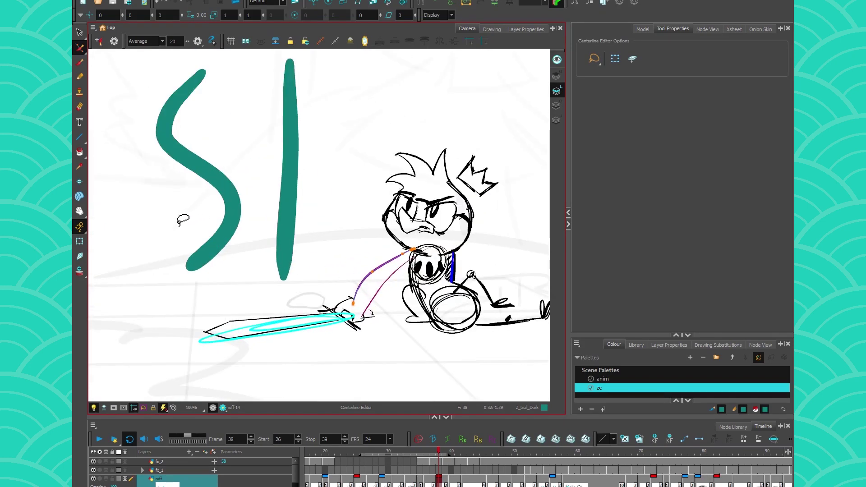
drag(179, 224, 238, 249)
Widen the middle of the straight pencil stroke on both sides with the Pencil Editor
click(80, 48)
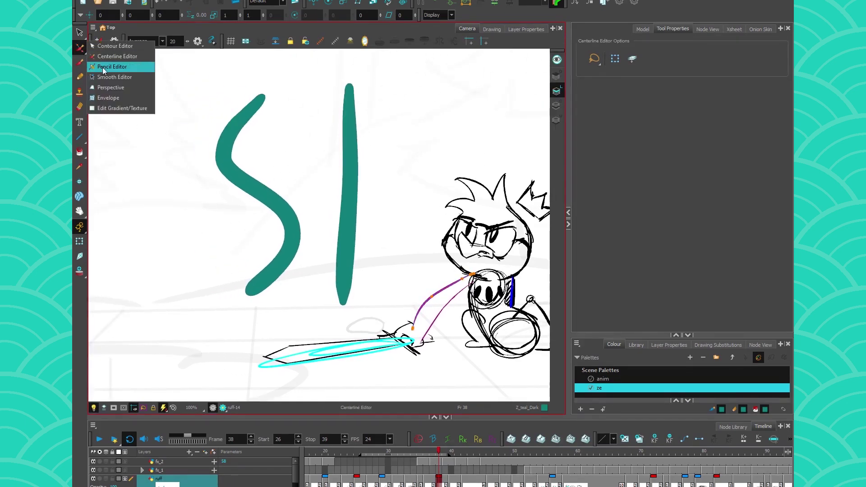
click(103, 67)
click(352, 162)
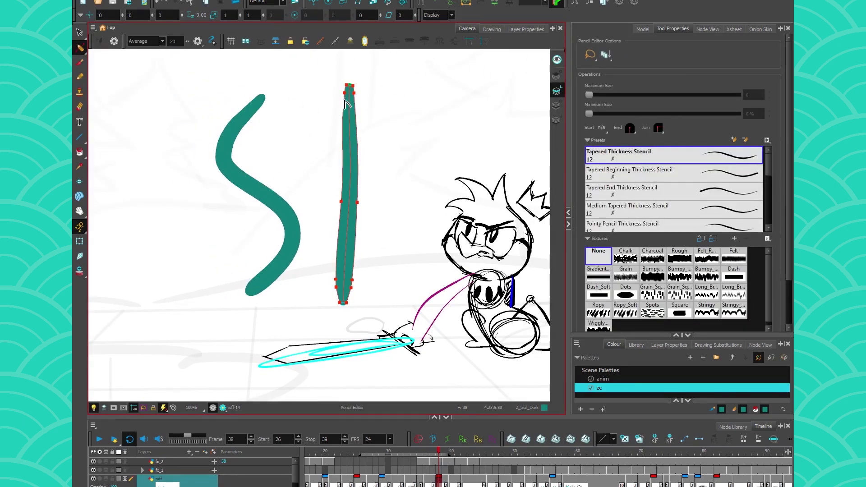
scroll(346, 104, up, 3)
scroll(346, 103, down, 5)
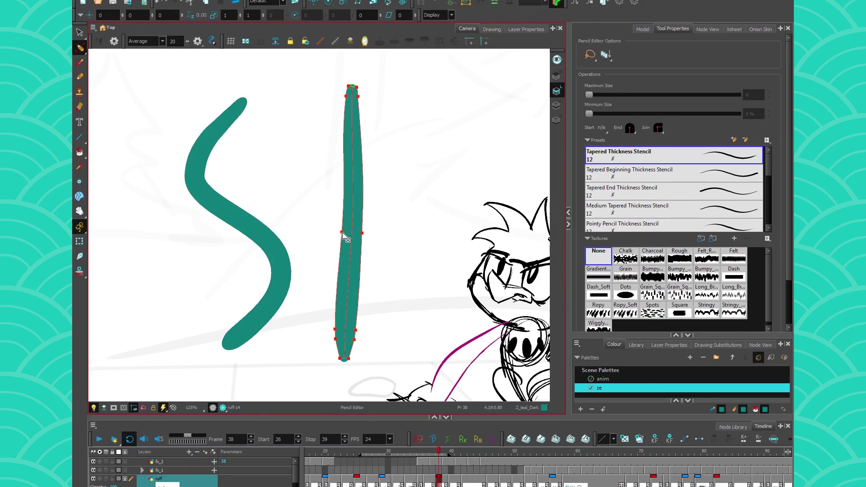
mouse_move(342, 233)
mouse_down()
mouse_move(324, 231)
mouse_move(397, 234)
mouse_up()
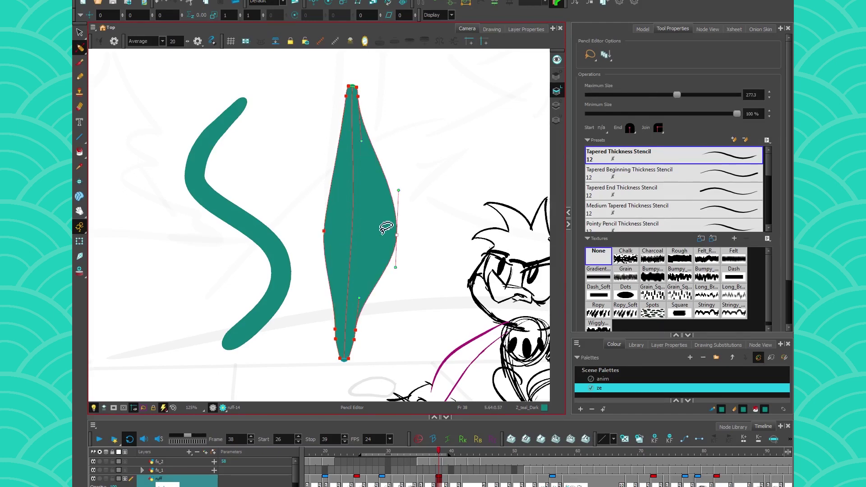
Bulge the pencil stroke's upper-left contour outward using its thickness point and handles, and deselect the stroke
drag(346, 96, 335, 96)
drag(331, 143, 316, 146)
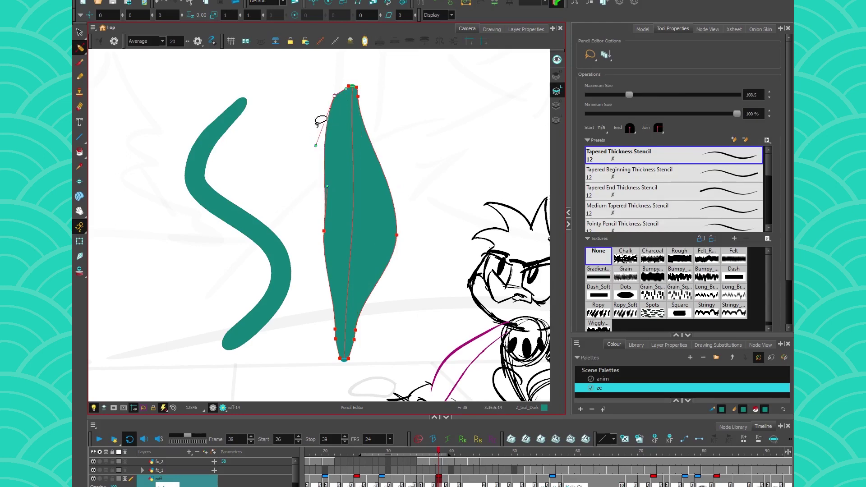
mouse_move(326, 187)
mouse_down()
mouse_move(321, 192)
mouse_move(320, 183)
mouse_up()
click(307, 180)
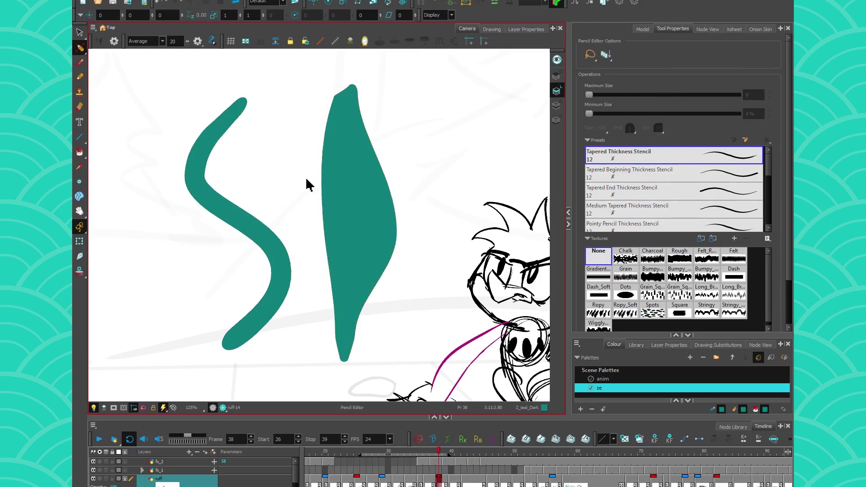
Bend the pencil stroke's center line to the right with the Contour Editor, and pull it back slightly left of its original position
click(81, 49)
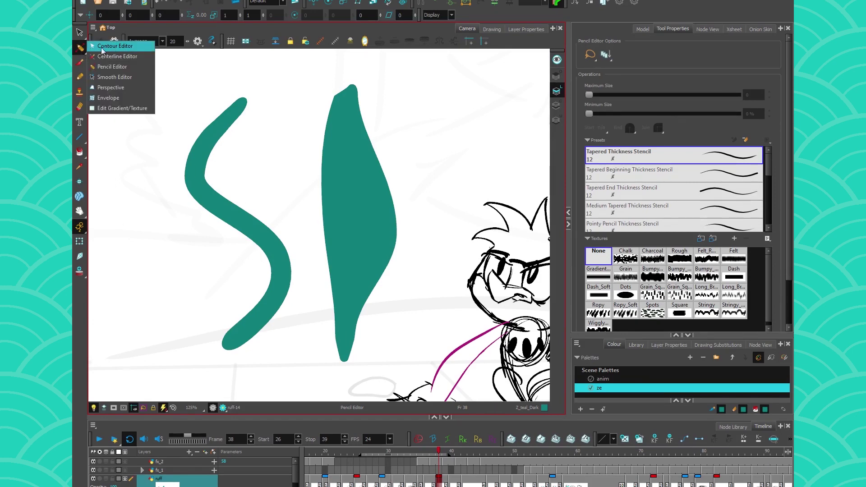
click(102, 50)
click(352, 210)
drag(352, 207, 411, 220)
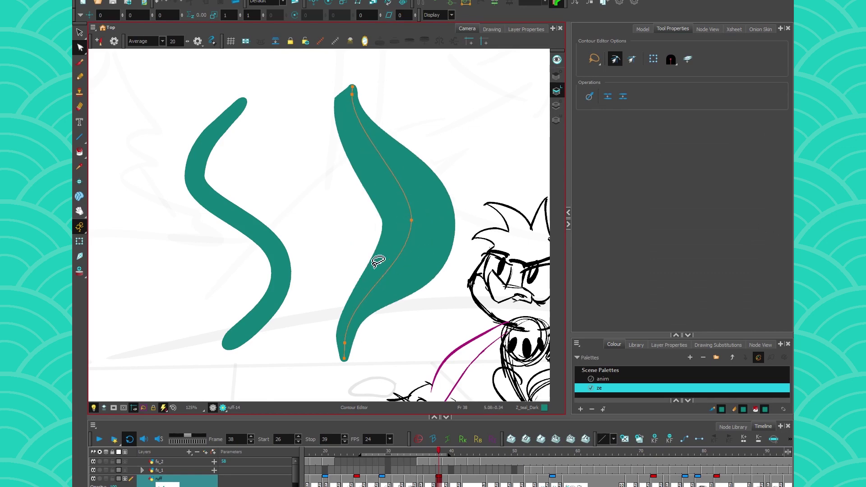
mouse_move(412, 221)
mouse_down()
mouse_move(333, 219)
mouse_move(341, 219)
mouse_up()
click(84, 51)
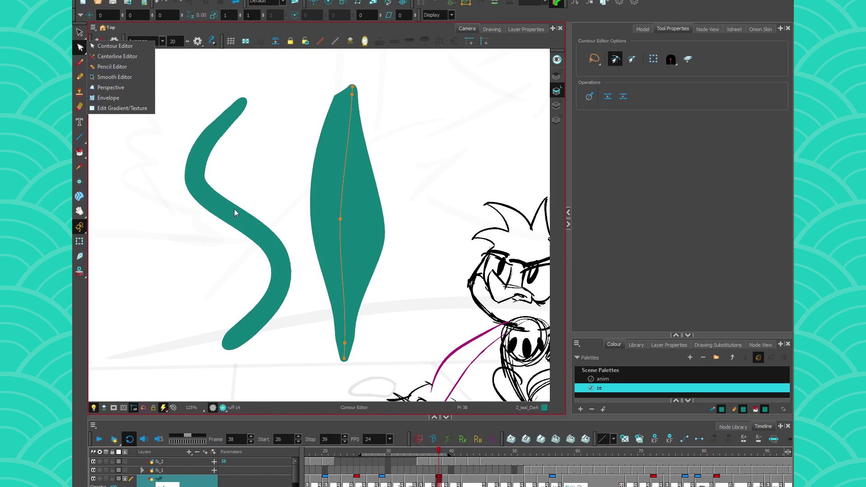
click(322, 195)
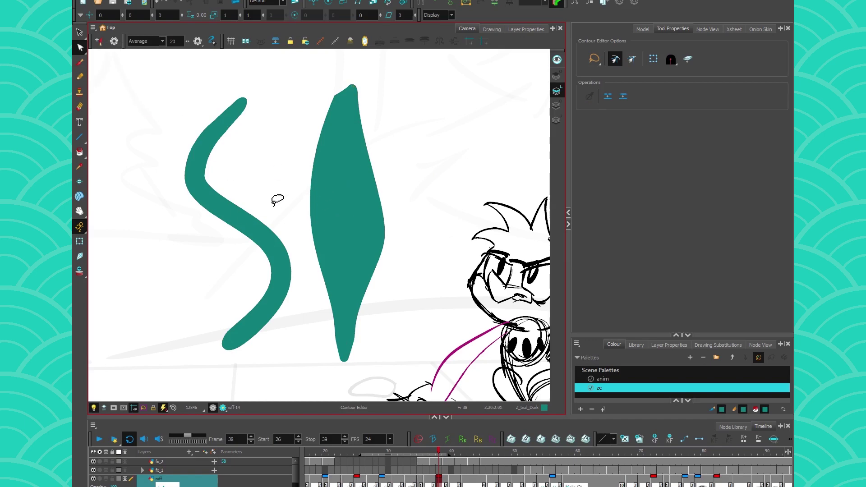
Sharpen the upper bend of the S-shaped brush stroke by adjusting its centerline and handles with the Centerline Editor
click(84, 51)
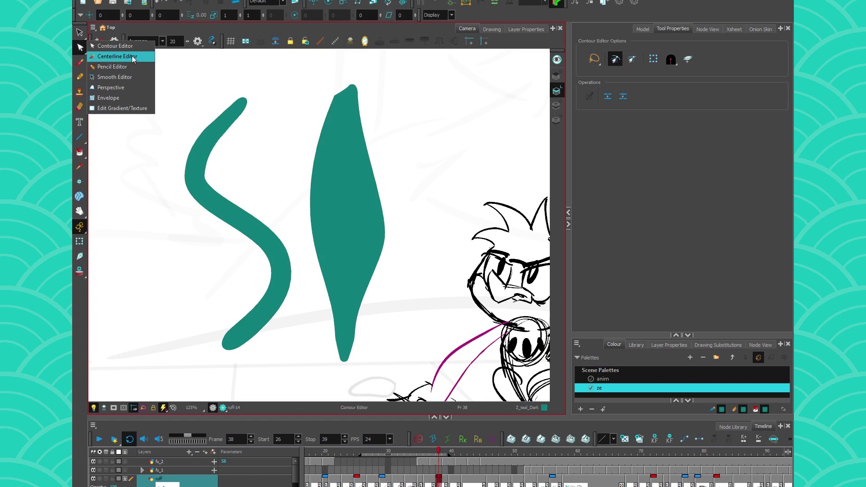
click(116, 56)
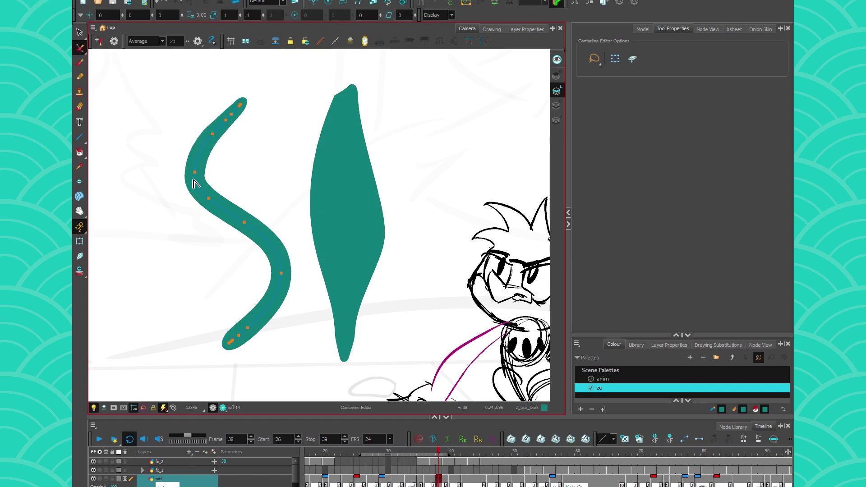
drag(147, 158, 165, 191)
mouse_move(197, 161)
mouse_down()
mouse_move(216, 164)
mouse_move(177, 157)
mouse_move(171, 169)
mouse_move(183, 194)
mouse_move(174, 203)
mouse_up()
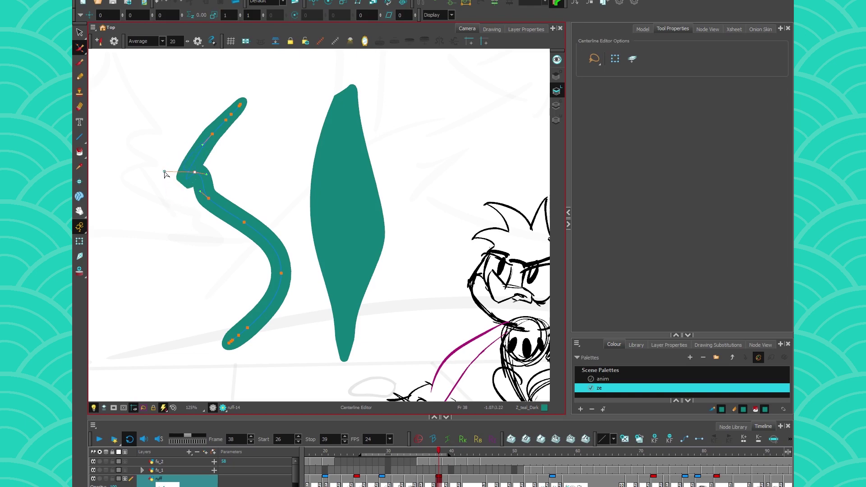
drag(166, 169, 181, 152)
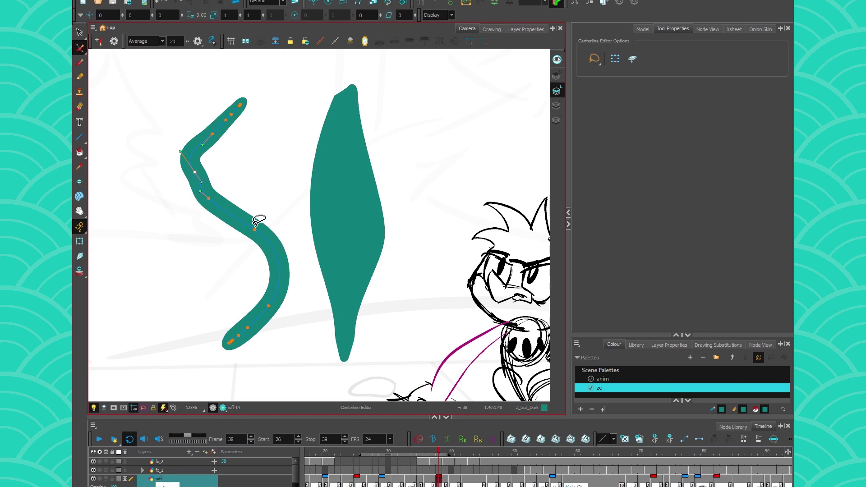
click(222, 191)
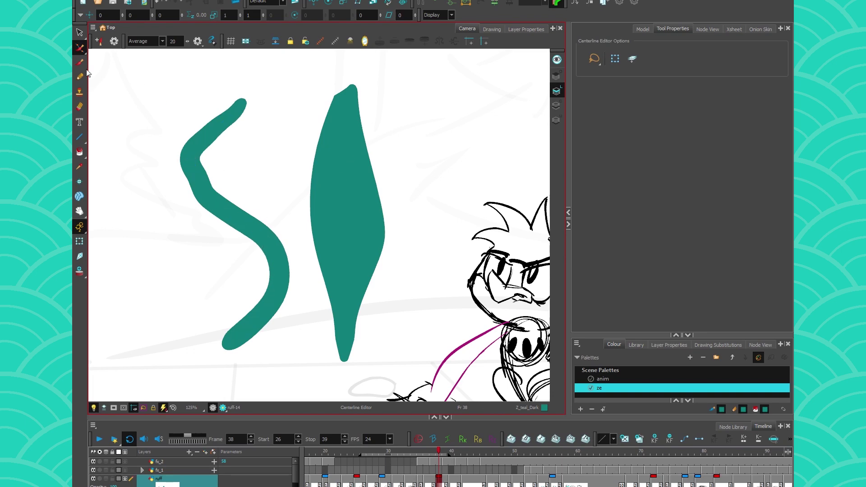
Pull the handle of the pencil stroke's middle-left thickness point inward with the Pencil Editor, and return it outward to a smooth curve
click(80, 48)
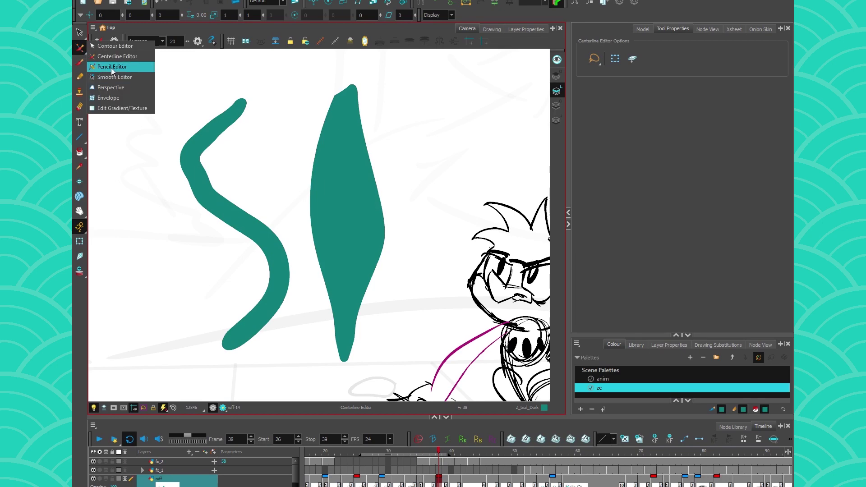
click(111, 67)
click(343, 189)
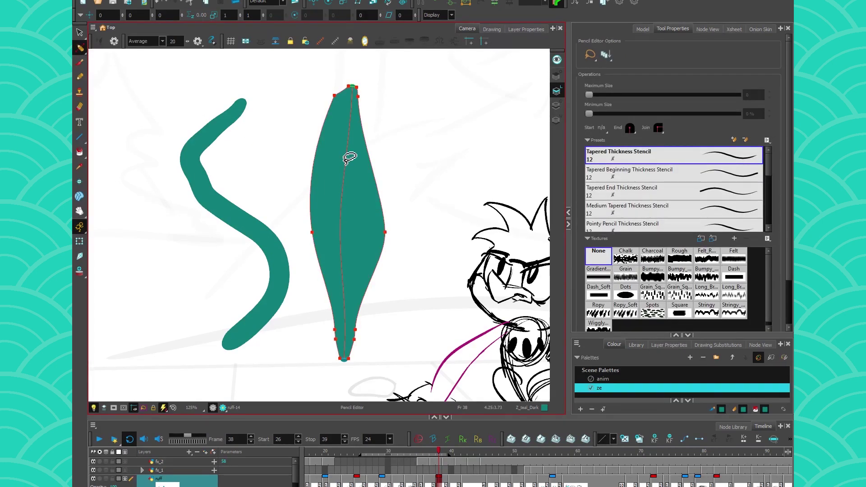
click(311, 231)
drag(306, 192, 331, 193)
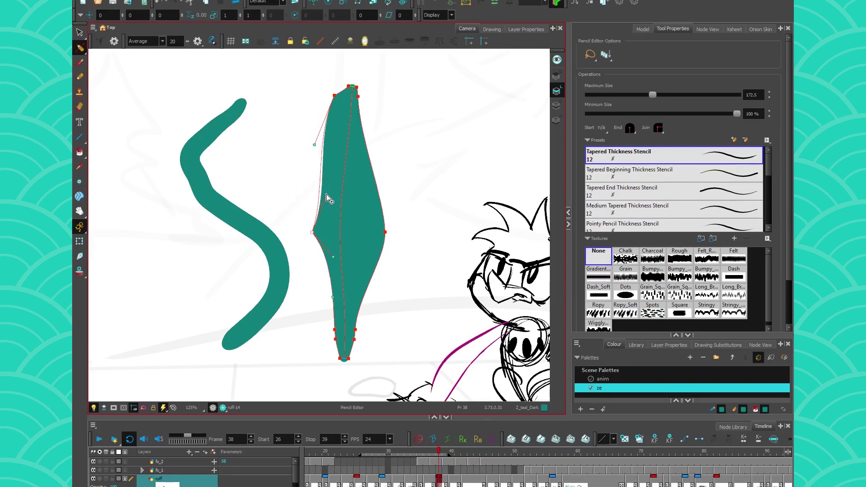
drag(330, 192, 310, 197)
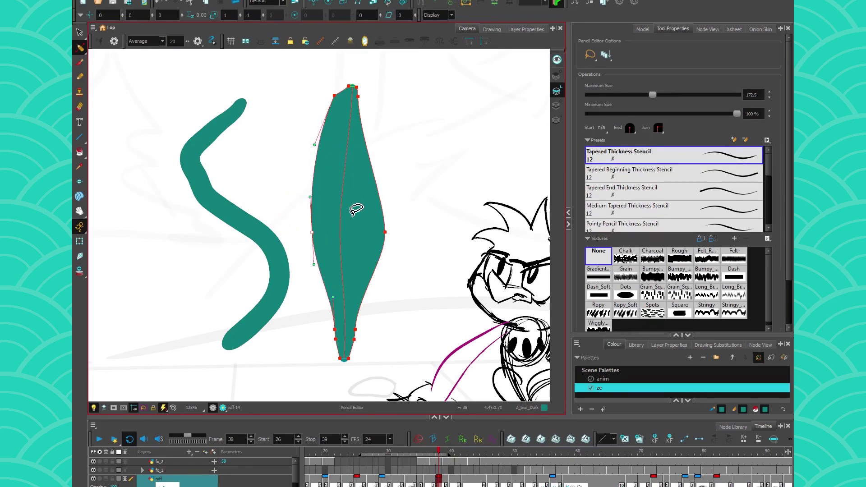
Add extra thickness points along the upper half of the pencil stroke
ctrl+click(346, 159)
ctrl+click(343, 190)
click(347, 139)
click(374, 165)
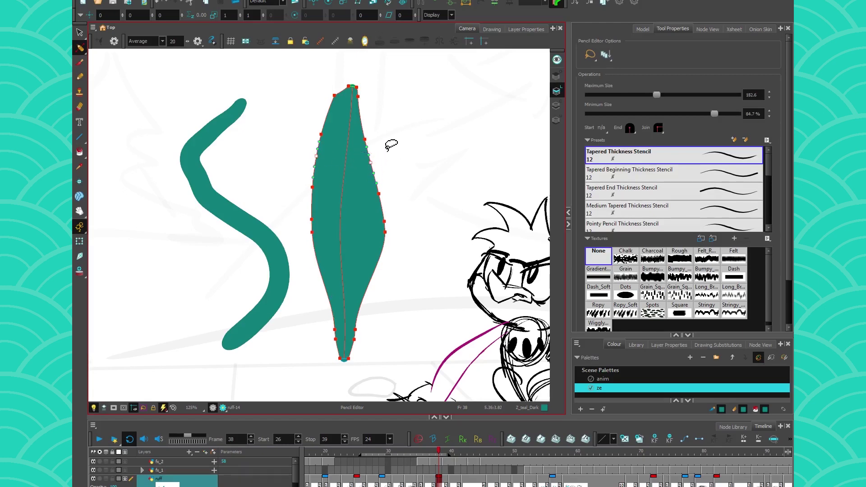
Try a larger maximum size on the selected pair of thickness points in the pencil stroke's upper half
drag(647, 96, 675, 99)
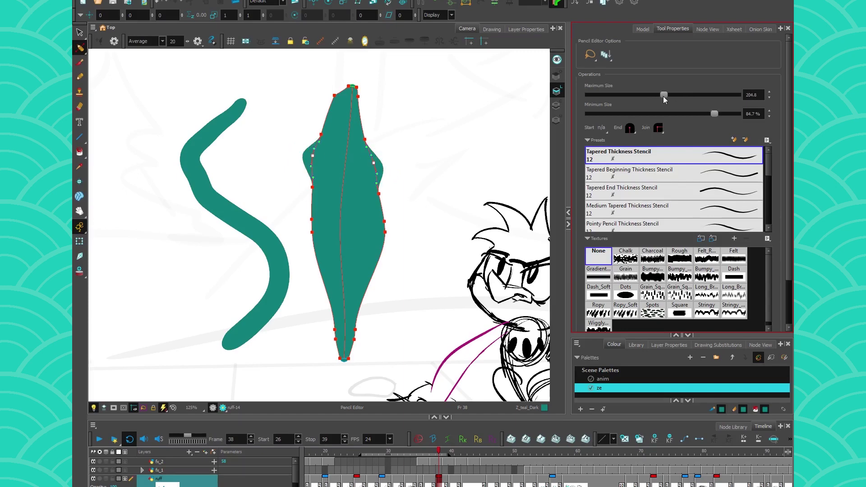
click(308, 192)
click(313, 205)
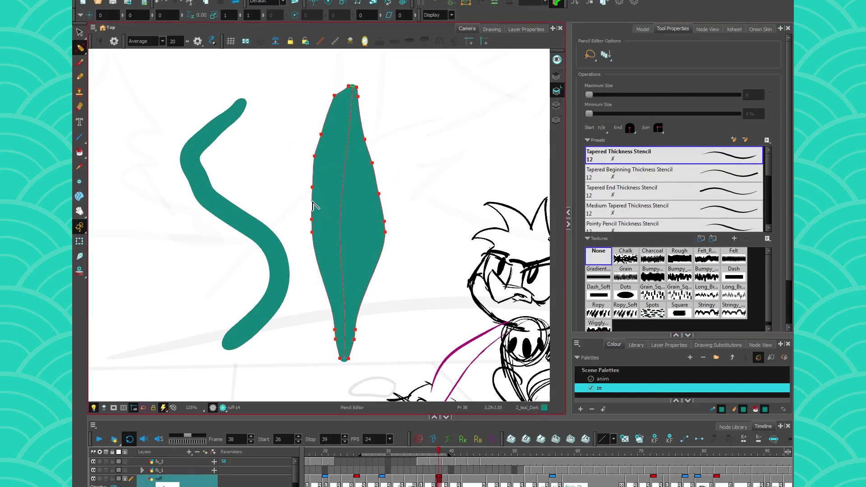
Pull the pencil stroke's left edge outward at two places between thickness points, and undo both bulges
drag(313, 205, 297, 206)
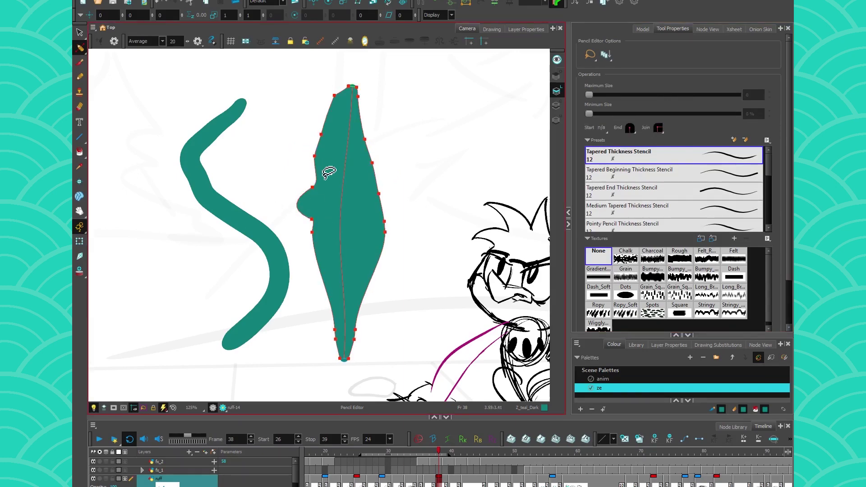
drag(314, 248, 301, 248)
click(301, 249)
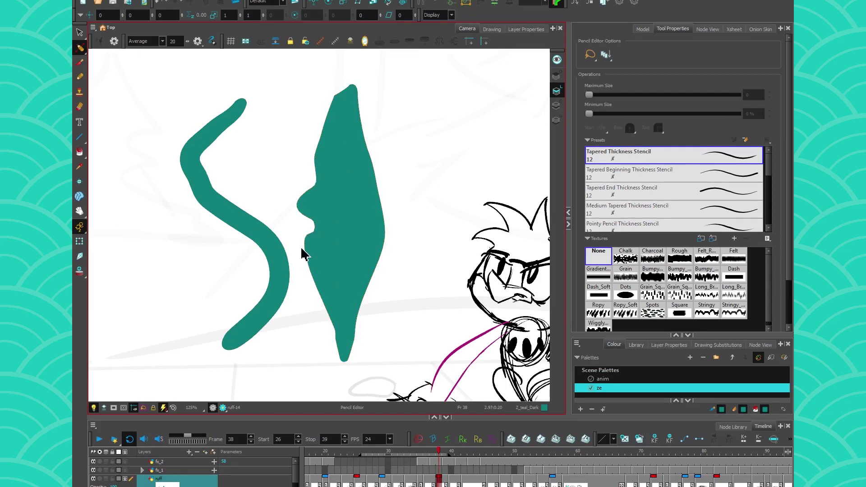
key(ctrl+z)
key(ctrl+z)
Draw a nearly vertical stroke with the Pencil tool beside the leaf-shaped stroke
click(80, 76)
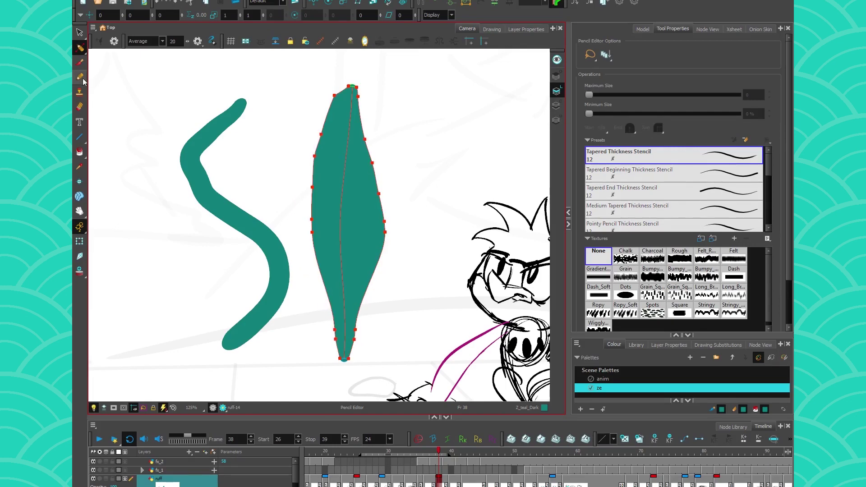
mouse_move(420, 92)
mouse_down()
mouse_move(425, 151)
mouse_move(408, 360)
mouse_up()
Select thickness points with the Pencil Editor, trying the leaf-shaped stroke alone, both pencil strokes together, and the leaf-shaped stroke again
key(alt+shift+q)
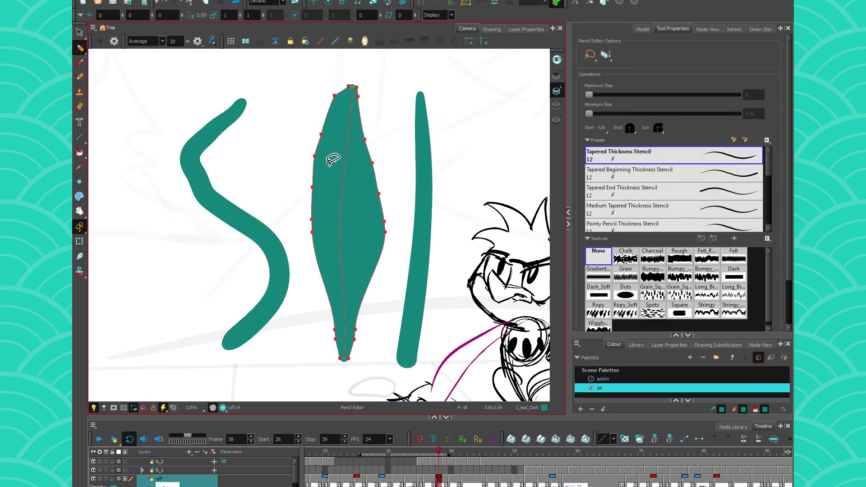
mouse_move(292, 116)
mouse_down()
mouse_move(457, 190)
mouse_move(331, 290)
mouse_move(291, 120)
mouse_up()
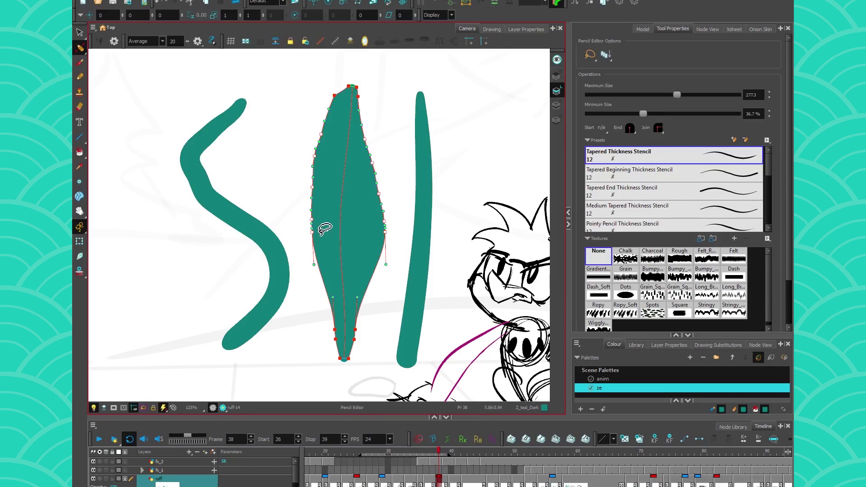
click(289, 185)
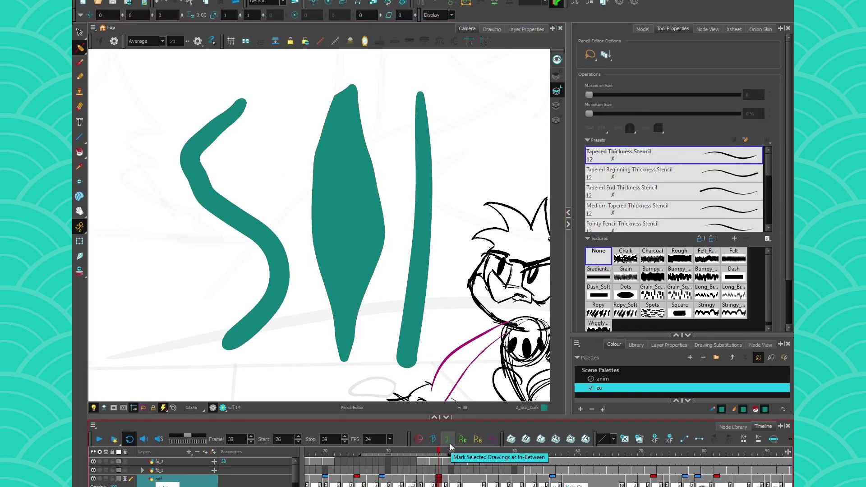
mouse_move(284, 141)
mouse_down()
mouse_move(442, 166)
mouse_move(347, 325)
mouse_move(289, 120)
mouse_up()
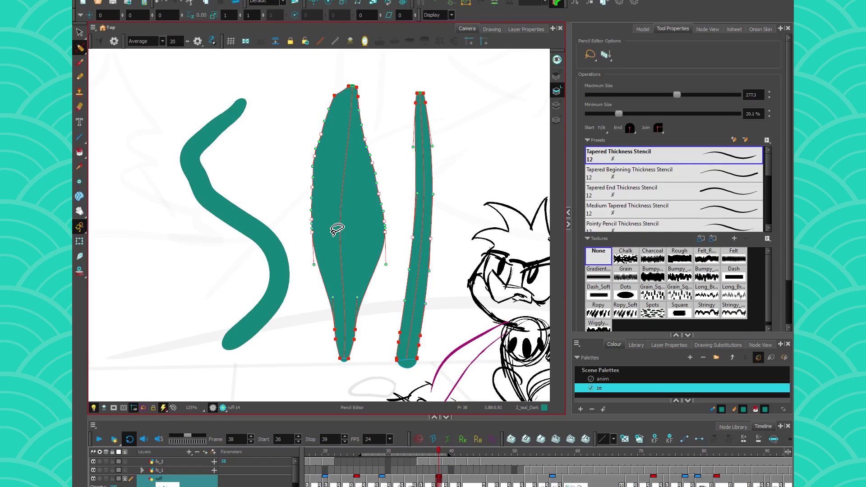
click(293, 163)
click(342, 161)
mouse_move(314, 116)
mouse_down()
mouse_move(402, 306)
mouse_move(289, 141)
mouse_up()
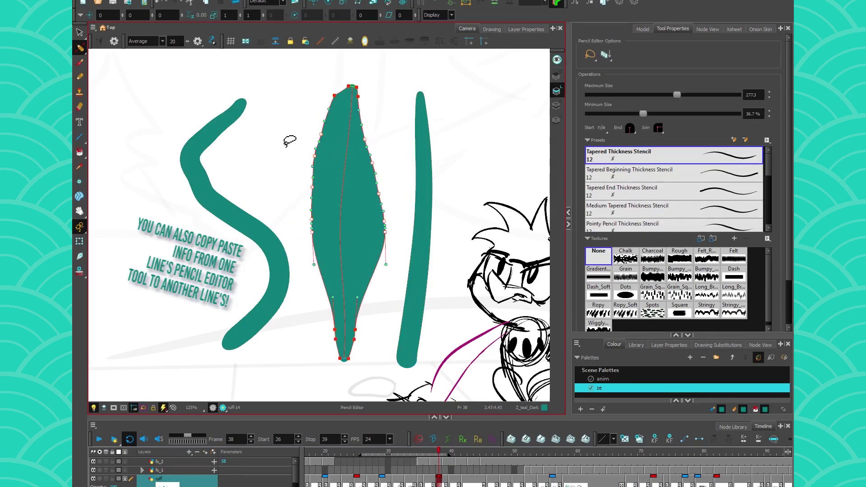
Select all three teal strokes and delete them from the drawing
key(alt+s)
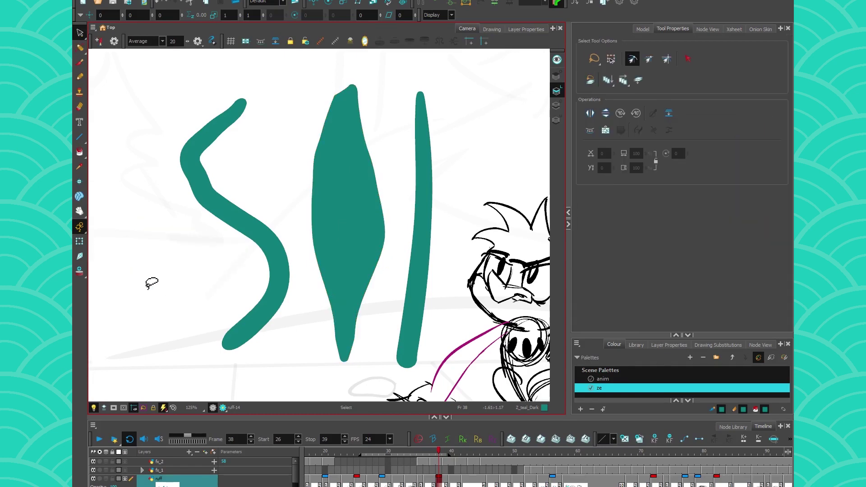
mouse_move(179, 143)
mouse_down()
mouse_move(429, 193)
mouse_move(206, 285)
mouse_up()
key(Delete)
Activate the Brush tool, open the Vector Brush Properties for Brush 1, and move the dialog over the drawing area
click(80, 61)
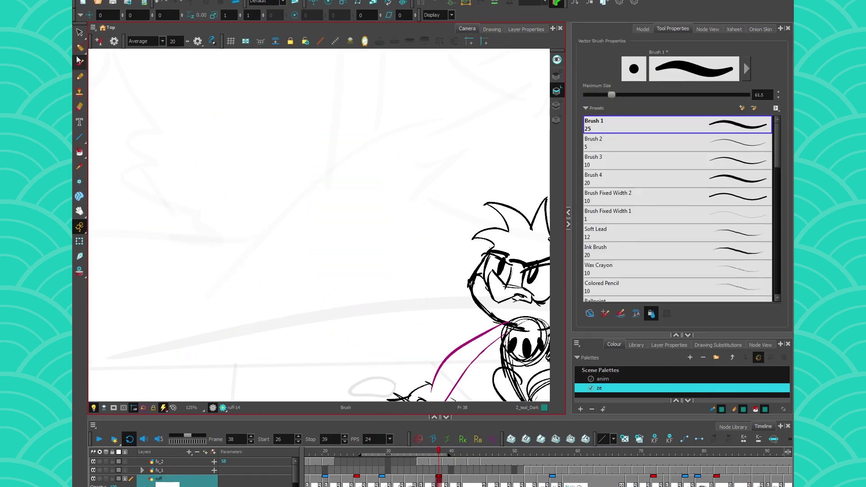
click(749, 93)
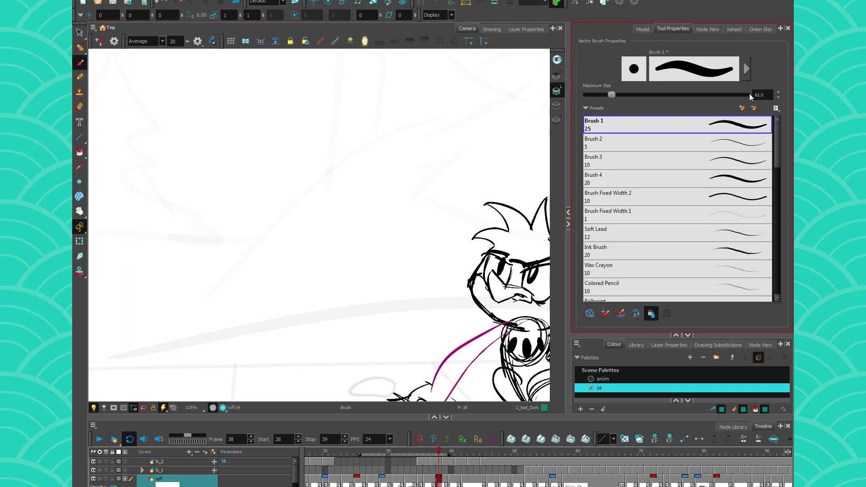
click(747, 68)
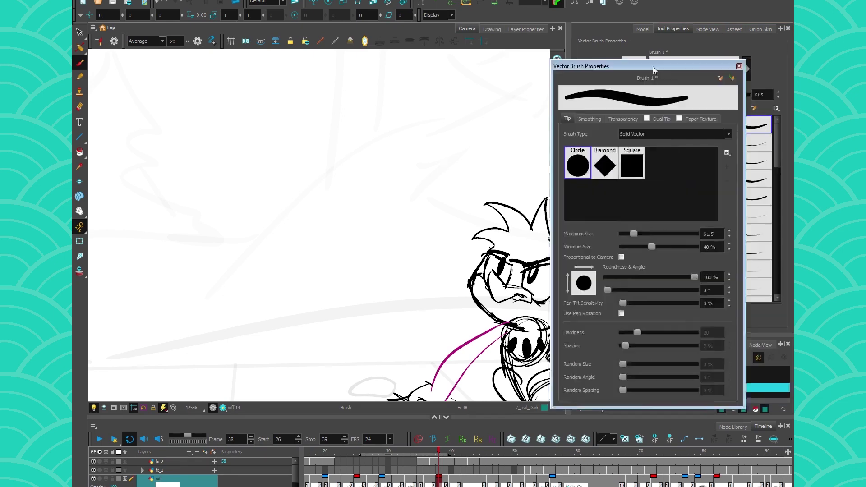
mouse_move(657, 66)
mouse_down()
mouse_move(340, 21)
mouse_move(311, 43)
mouse_up()
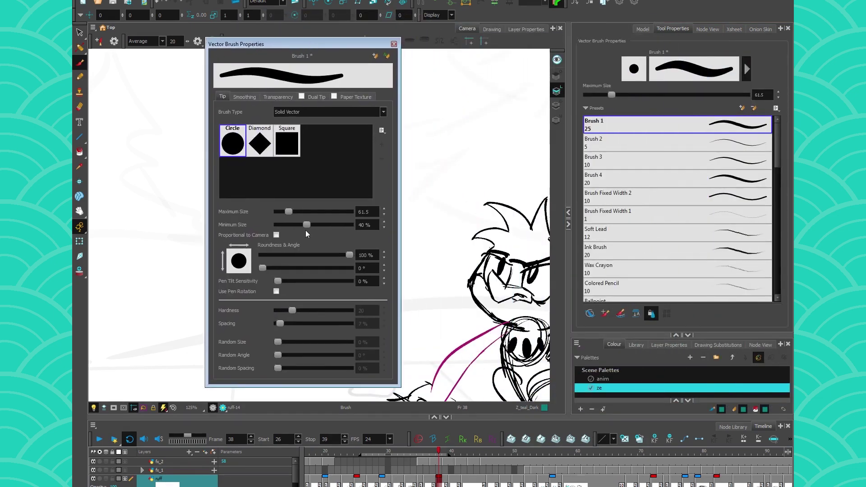
Review the smoothing, transparency, dual tip, paper texture and tip settings of Brush 1
click(245, 98)
click(278, 97)
click(318, 98)
click(351, 97)
click(278, 97)
click(245, 96)
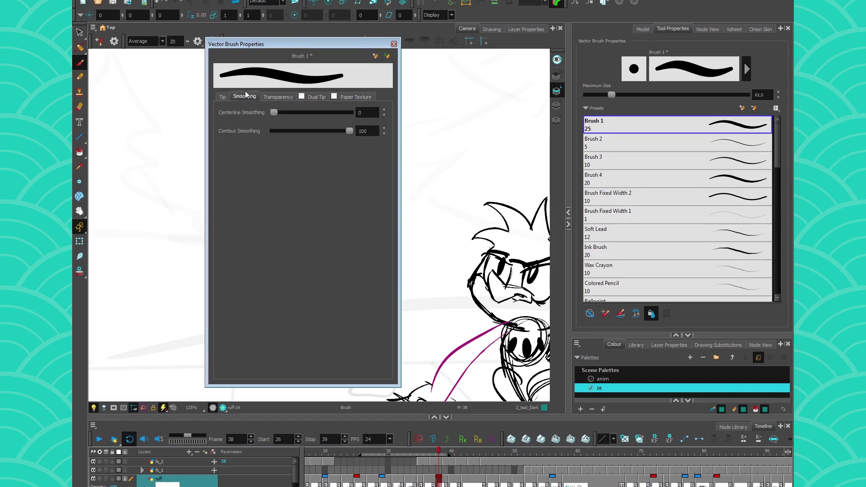
click(223, 98)
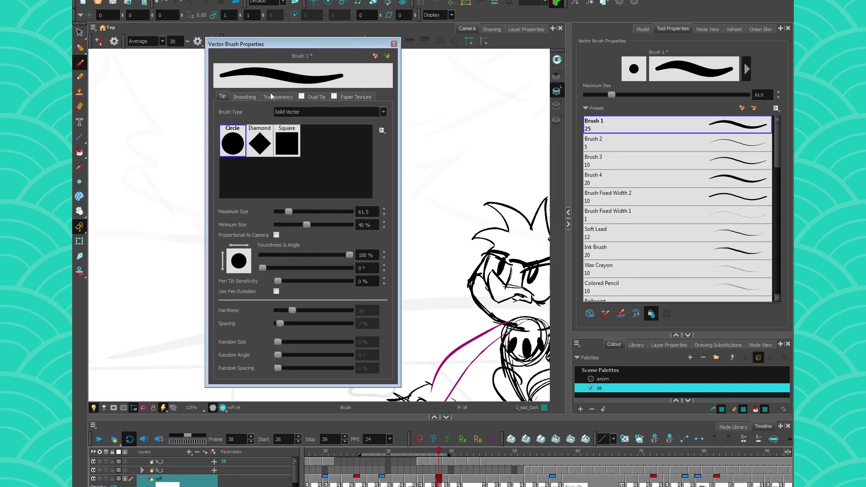
Draw a zigzag stroke with the solid vector brush on the empty area beside the properties dialog
drag(235, 45, 285, 51)
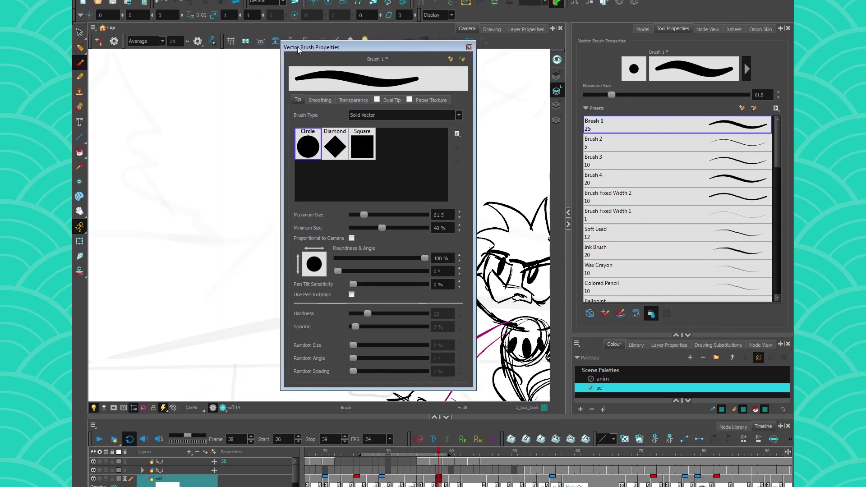
mouse_move(204, 83)
mouse_down()
mouse_move(213, 212)
mouse_move(171, 250)
mouse_up()
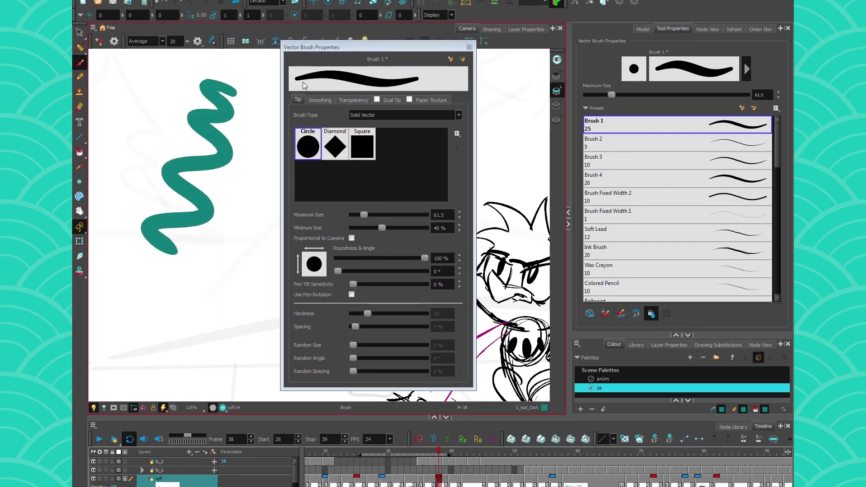
Set the brush type to Textured Vector with Tip_15, and draw a thin wavy stroke beside the solid zigzag
drag(308, 47, 360, 49)
click(410, 118)
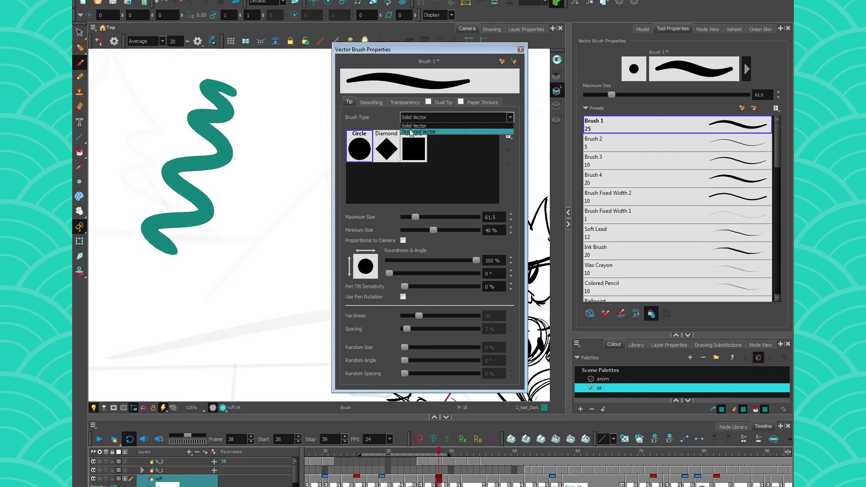
click(413, 131)
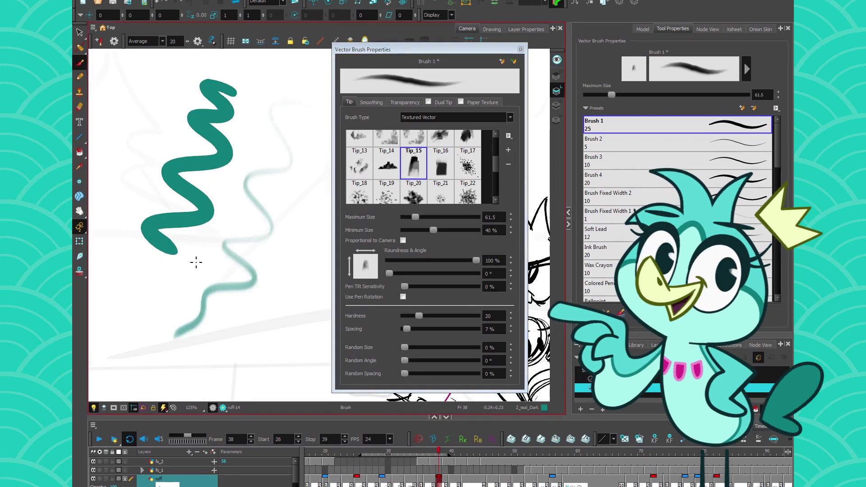
Examine the centerlines of the textured and solid brush strokes up close with the Centerline Editor
click(80, 51)
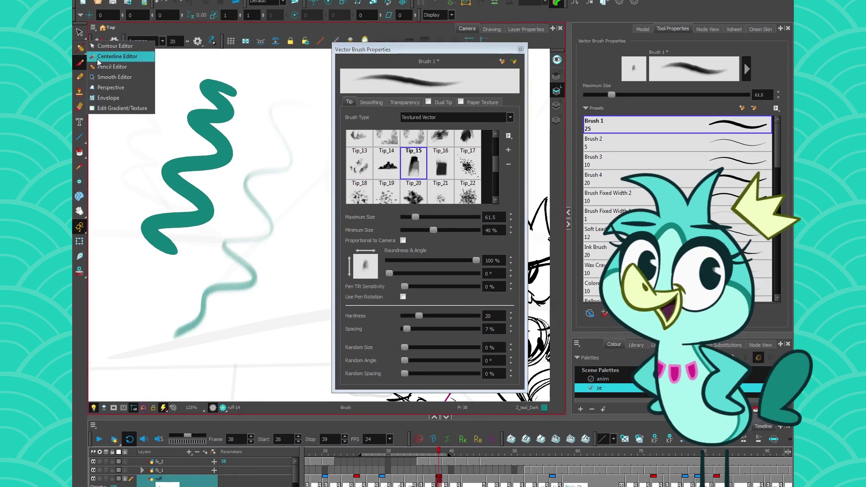
click(97, 62)
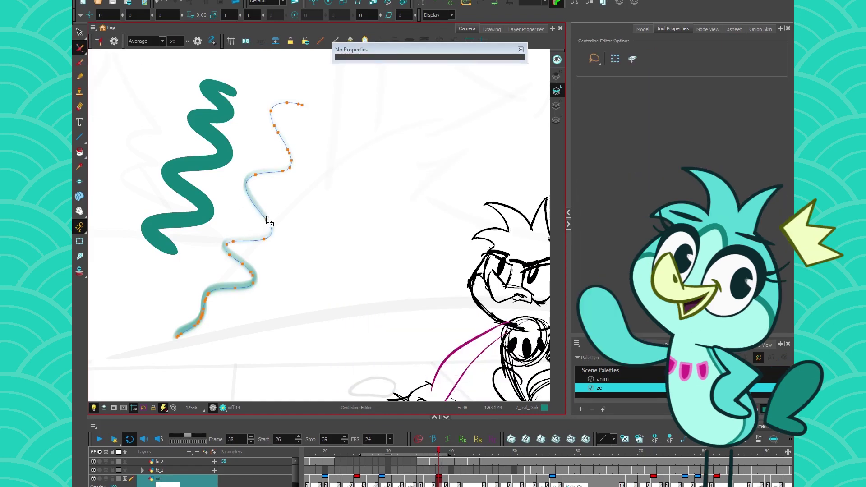
scroll(259, 217, up, 10)
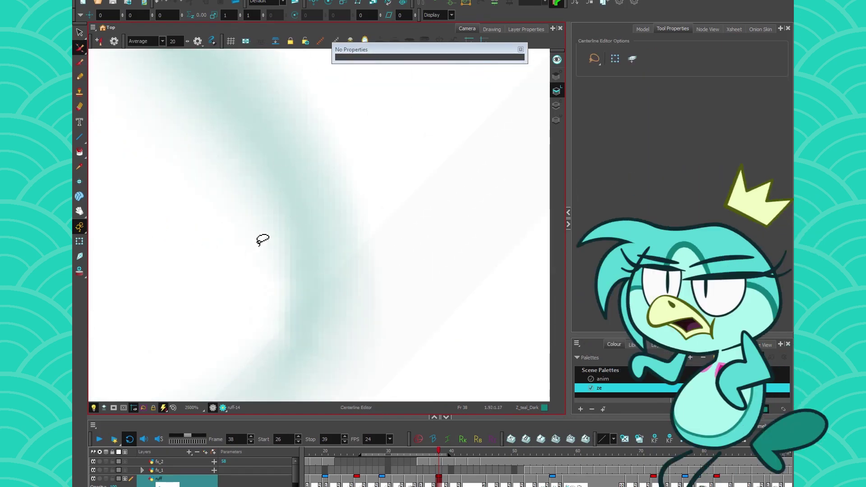
scroll(258, 241, down, 8)
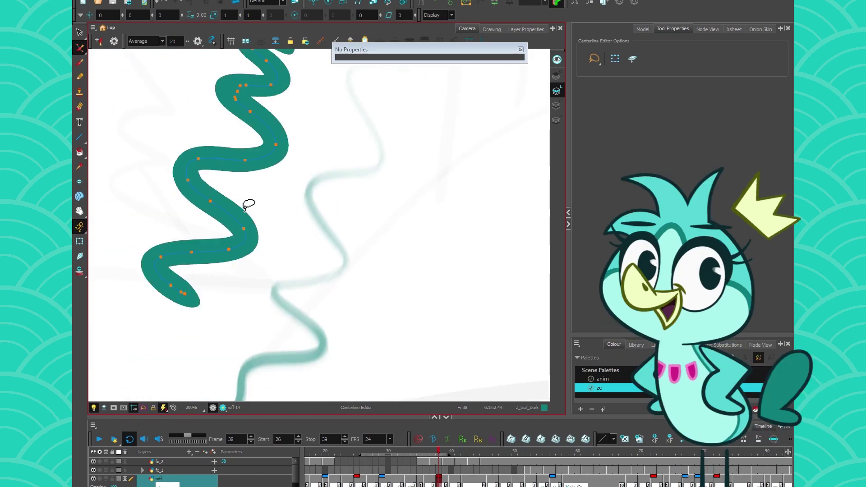
Return to the Brush tool and examine the textured tips and the Paper Texture option in its properties
click(80, 62)
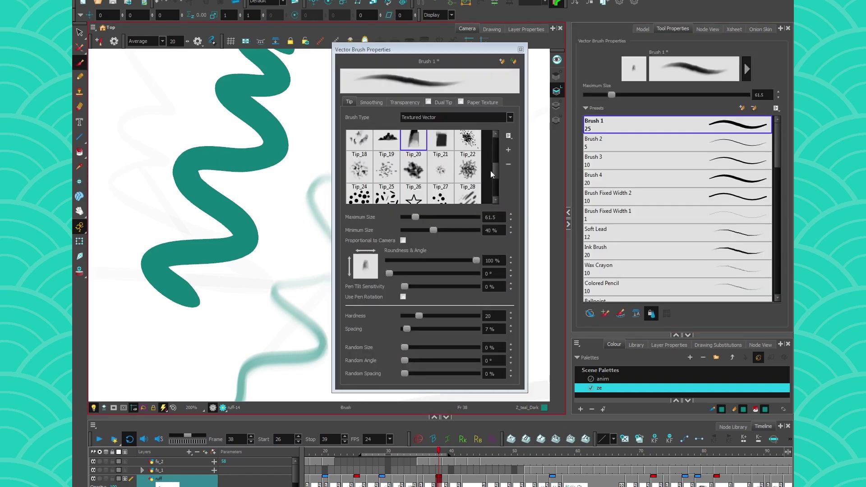
drag(404, 48, 444, 41)
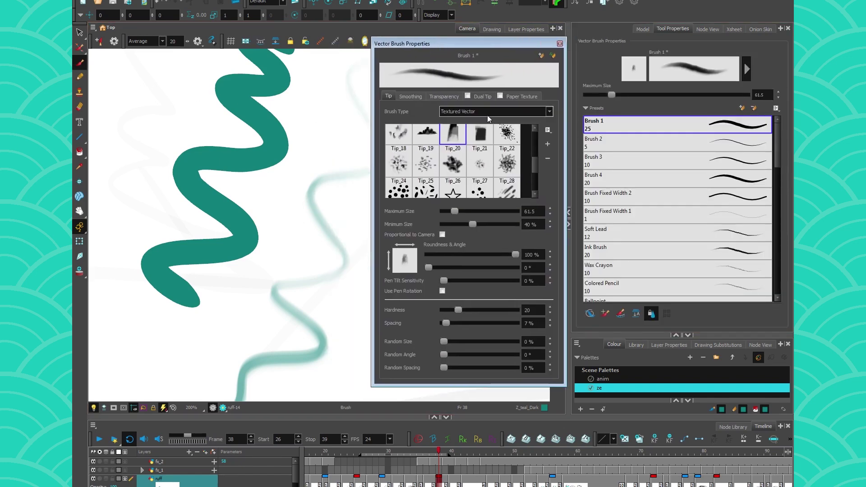
click(500, 96)
click(423, 371)
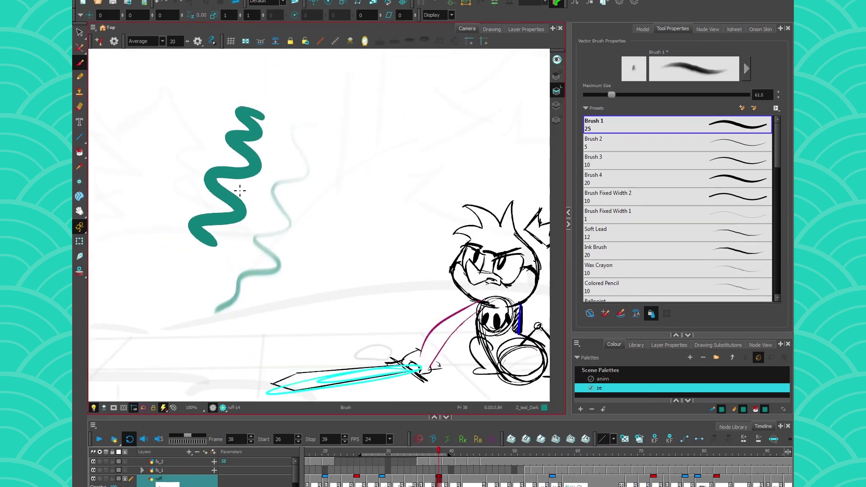
Select the solid and textured zigzag brush strokes and delete them
scroll(240, 190, down, 1)
click(79, 32)
mouse_move(177, 121)
mouse_down()
mouse_move(292, 150)
mouse_move(212, 231)
mouse_up()
key(Delete)
Draw a large wavy stroke with the Pencil 3 preset across the empty area
key(alt+/)
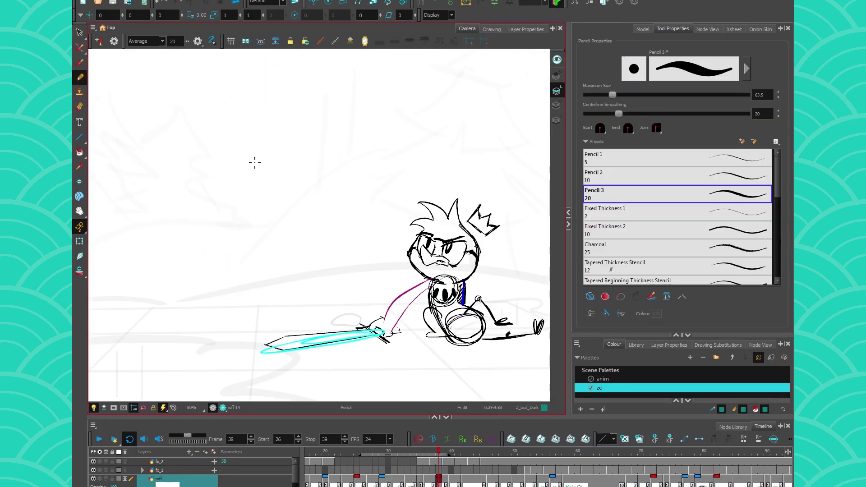
scroll(354, 153, up, 2)
mouse_move(387, 134)
mouse_down()
mouse_move(261, 201)
mouse_move(199, 368)
mouse_up()
Select the wavy pencil stroke, apply the Charcoal texture to it, and deselect it
key(alt+s)
key(ctrl+a)
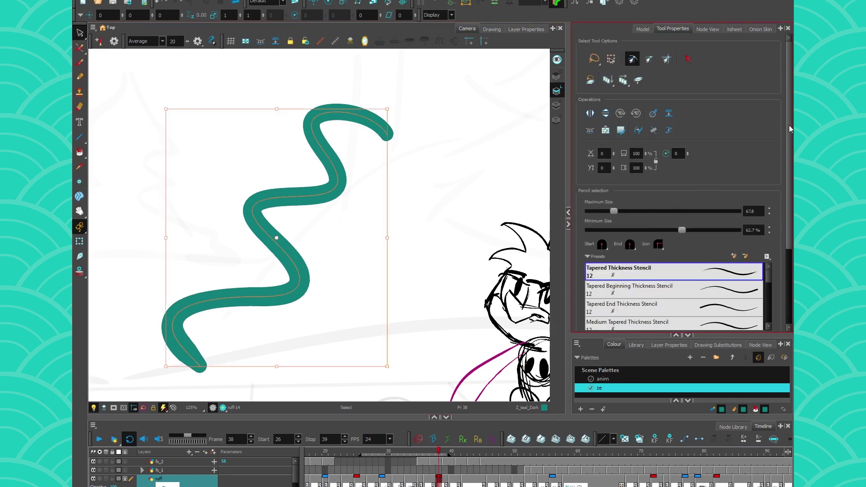
scroll(775, 223, down, 3)
click(651, 254)
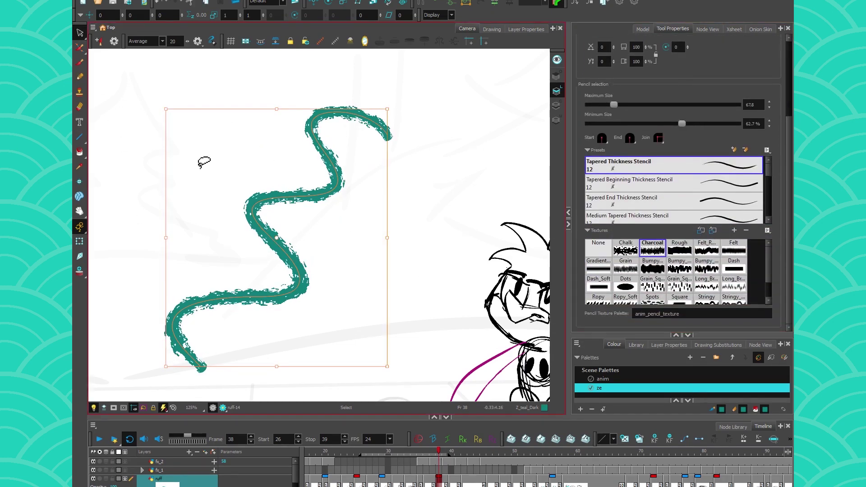
click(135, 164)
Enlarge the charcoal texture along the pencil stroke with the Edit Gradient/Texture tool
click(80, 47)
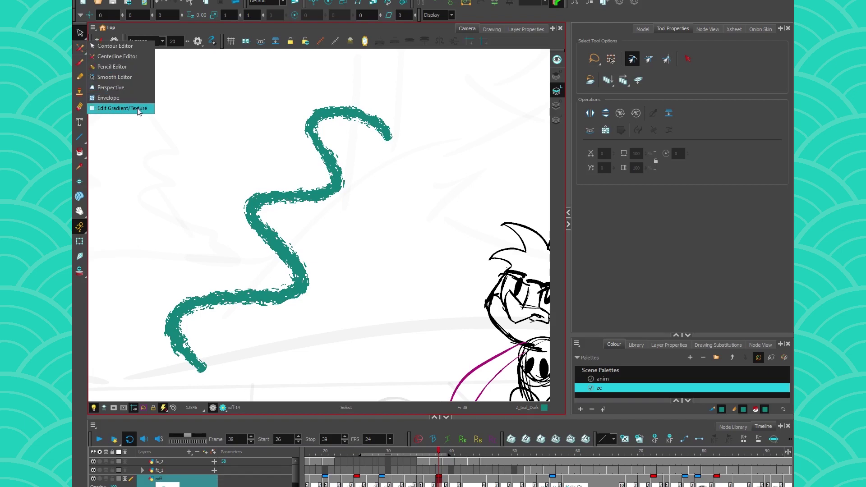
click(122, 108)
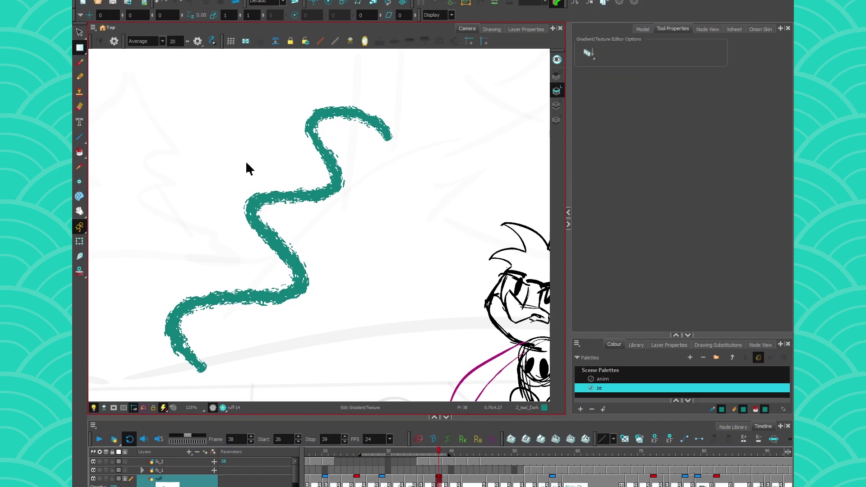
click(253, 203)
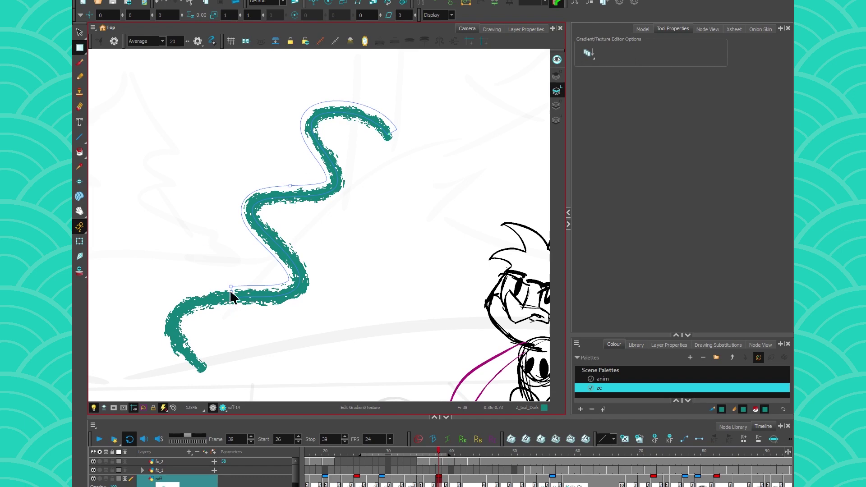
mouse_move(231, 287)
mouse_down()
mouse_move(275, 291)
mouse_move(257, 280)
mouse_move(247, 288)
mouse_up()
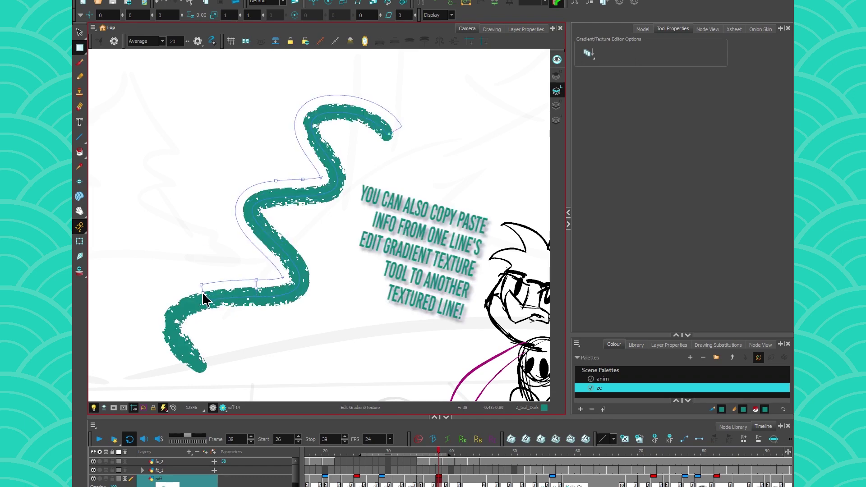
Try shifting the charcoal texture along the wavy pencil stroke with the Edit Gradient/Texture tool, and undo the texture edits
mouse_move(203, 293)
mouse_down()
mouse_move(182, 299)
mouse_move(226, 286)
mouse_up()
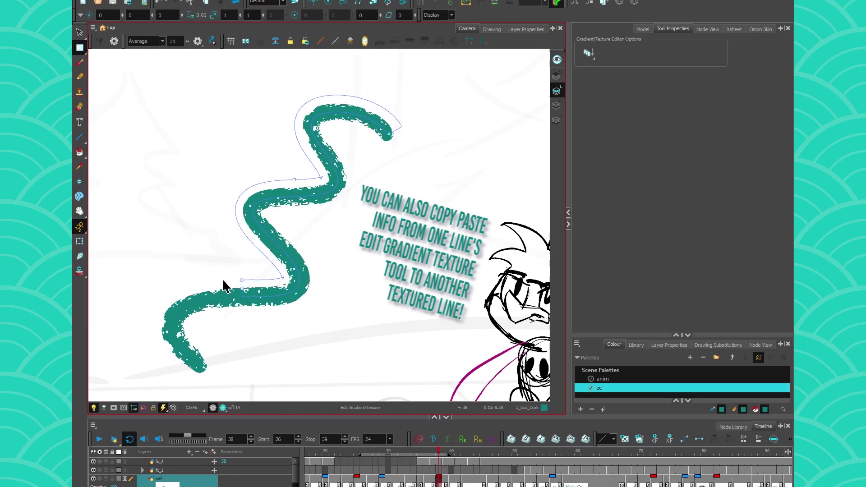
mouse_move(388, 136)
mouse_down()
mouse_move(324, 116)
mouse_move(315, 140)
mouse_move(324, 197)
mouse_up()
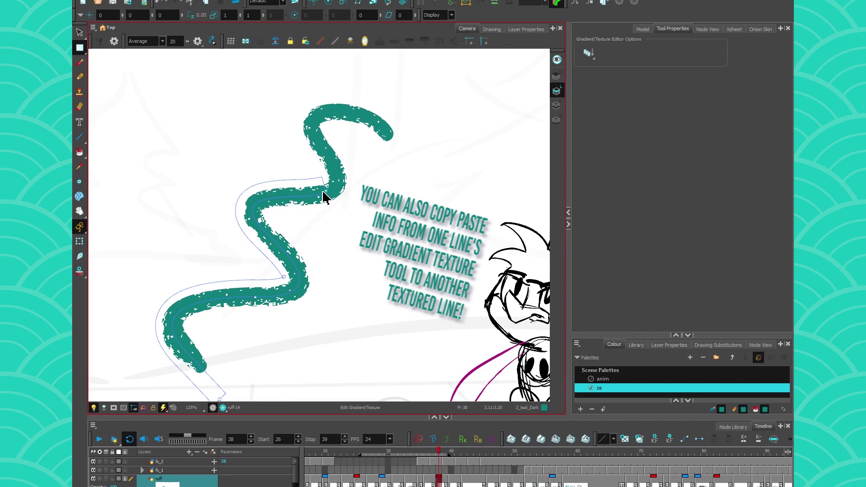
drag(240, 231, 245, 215)
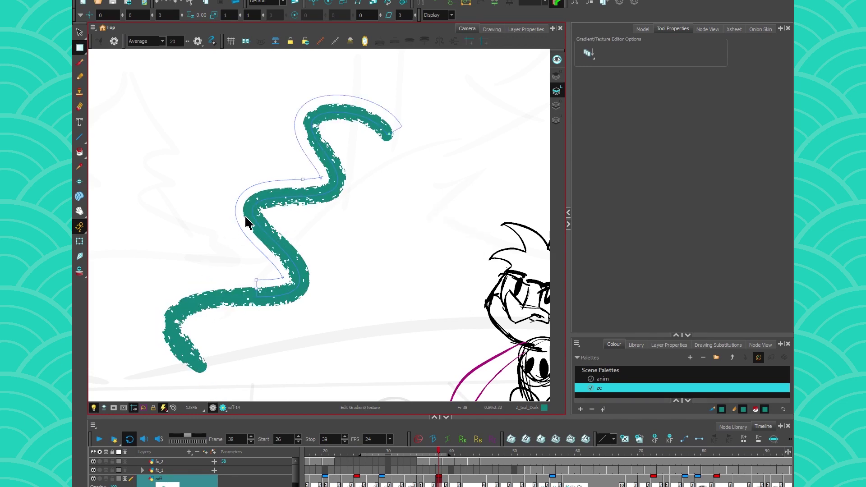
key(ctrl+z)
key(ctrl+z)
Try the Chalk and Charcoal textures for the Pencil tool's Pencil 3 preset and set its texture to Rough
click(80, 77)
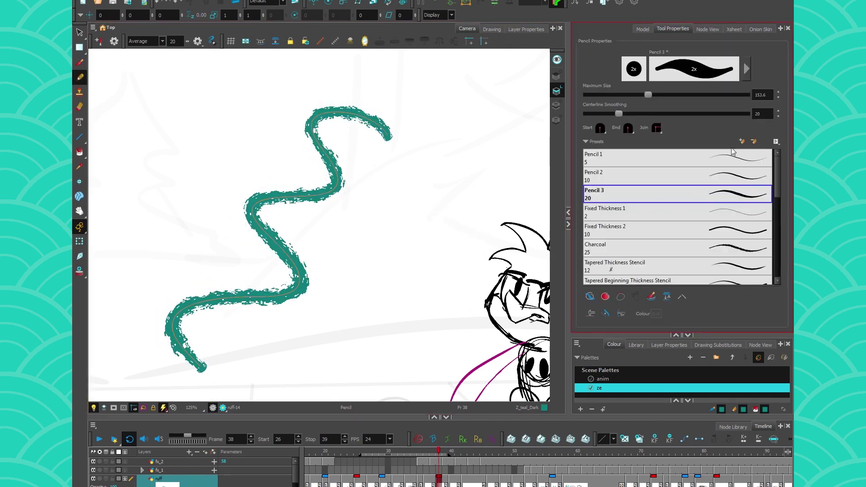
click(746, 71)
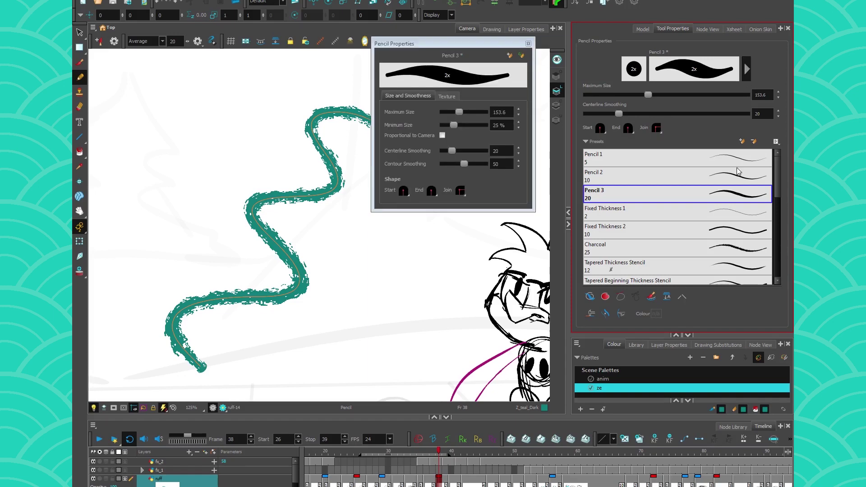
click(446, 96)
click(424, 133)
click(452, 132)
click(479, 132)
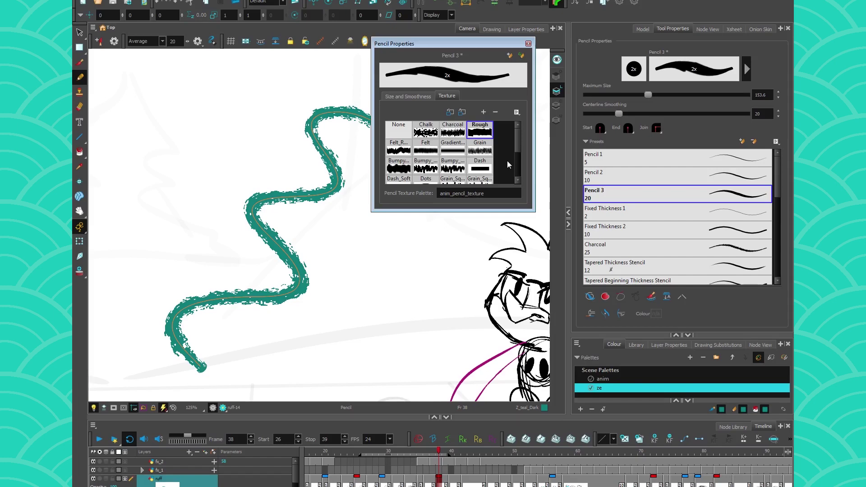
click(529, 44)
Activate the Select tool beside the character sketch, keeping the textured wavy pencil stroke selected
drag(430, 328, 274, 230)
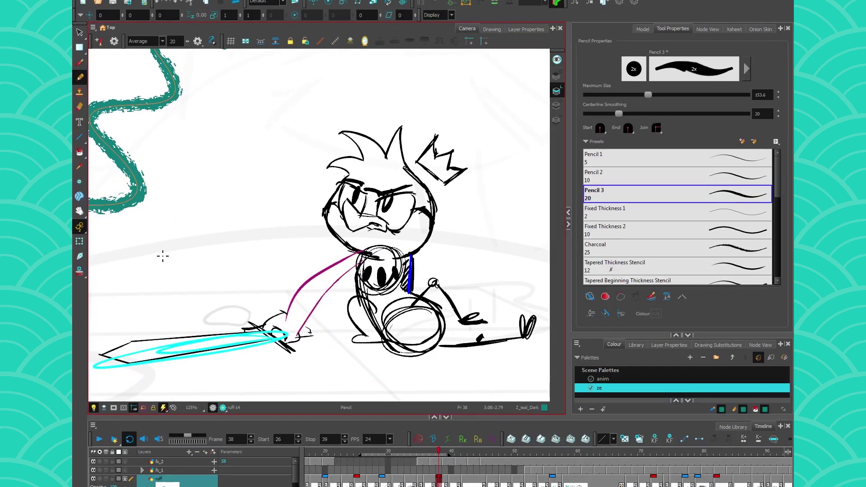
mouse_move(222, 243)
mouse_down()
mouse_move(312, 259)
mouse_move(242, 252)
mouse_move(232, 268)
mouse_up()
click(79, 33)
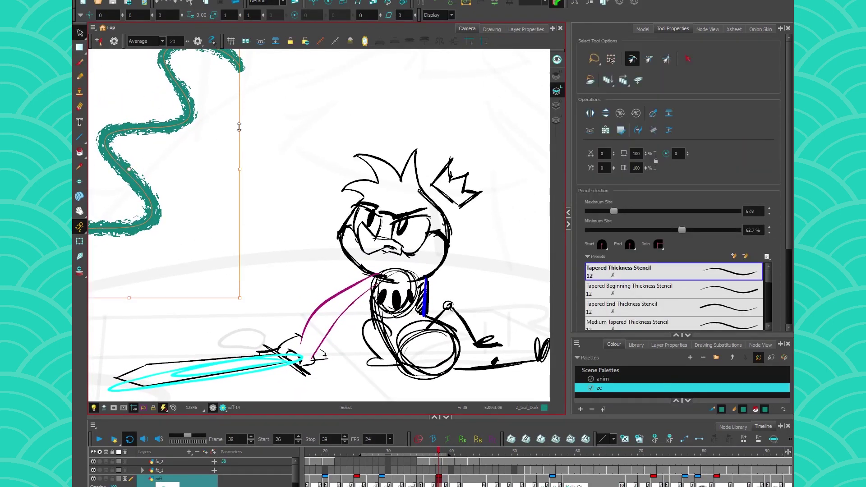